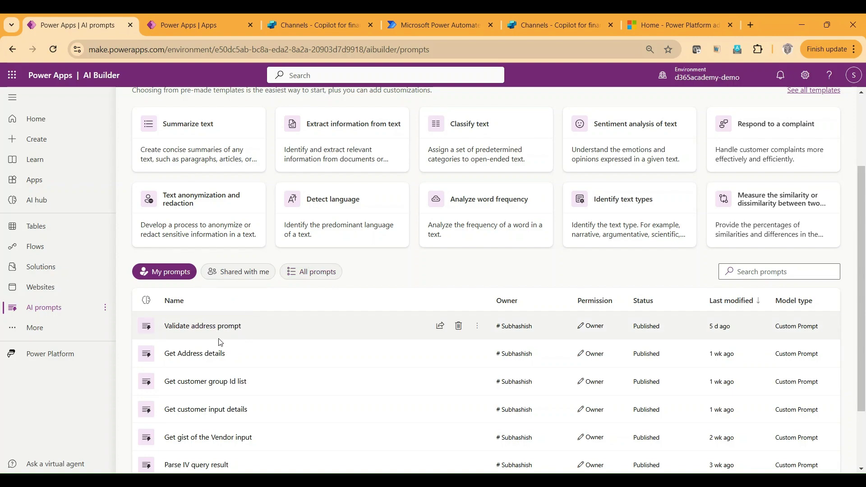
# Step: Open the Validate address prompt, show its address input's sample data, and test the prompt
pyautogui.click(192, 332)
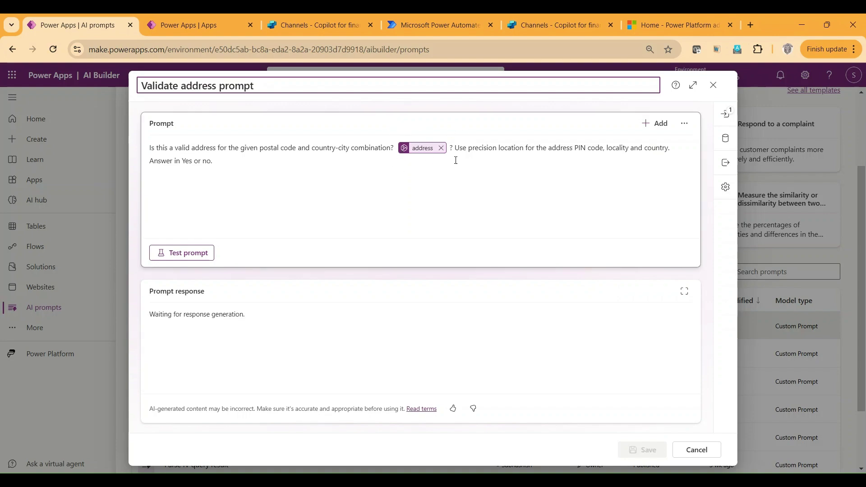
pyautogui.click(431, 167)
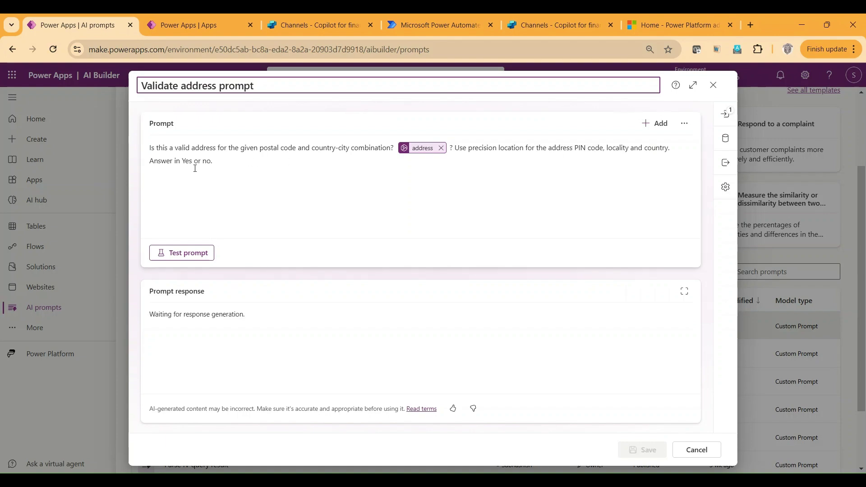
pyautogui.click(728, 118)
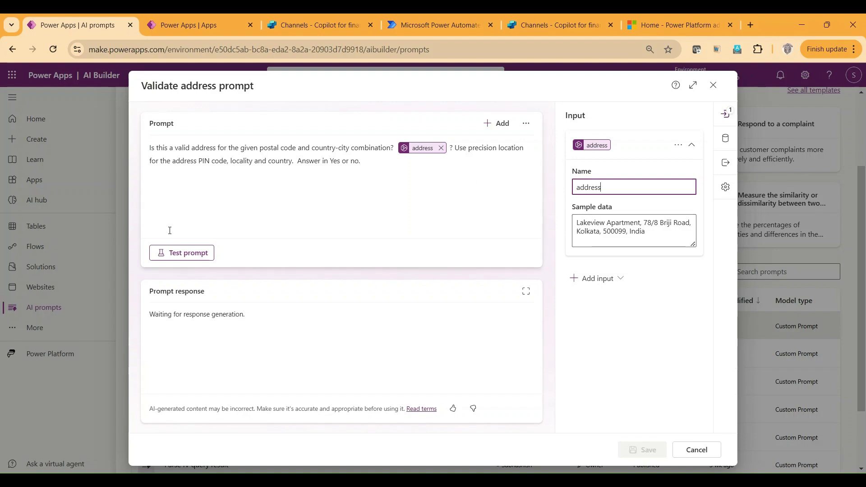
pyautogui.click(172, 254)
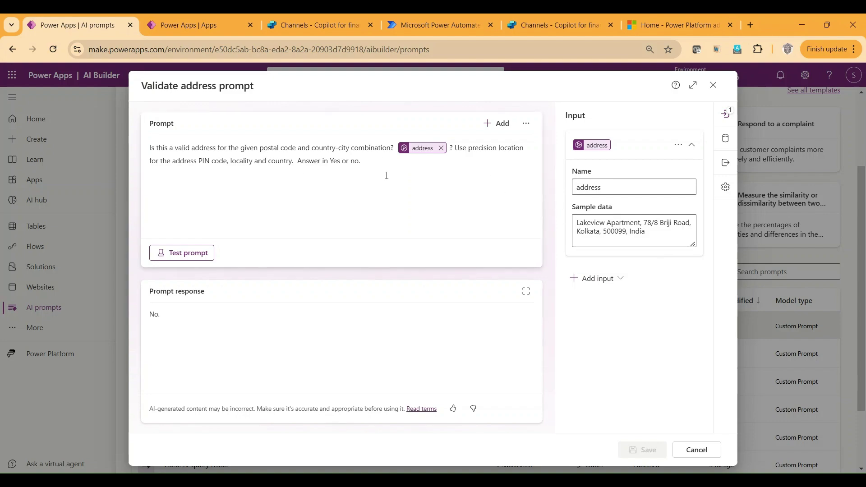
pyautogui.click(278, 165)
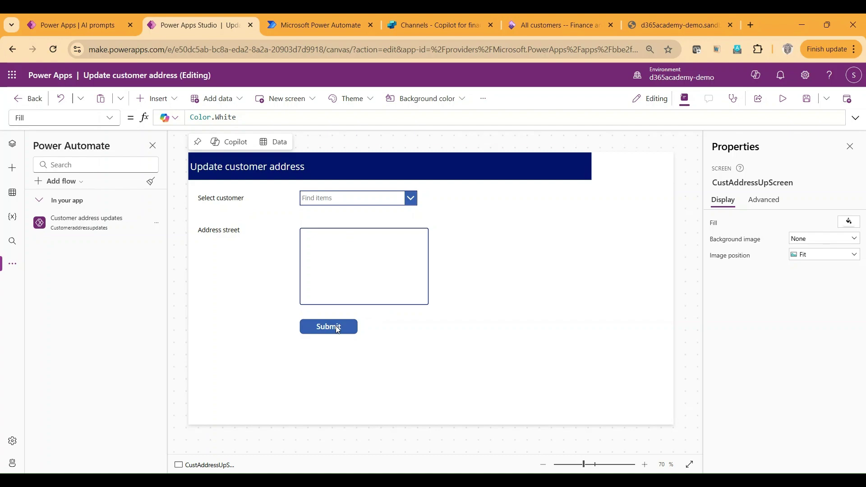
# Step: Check the Customer address updates flow's details and inspect the Submit button's OnSelect formula in the Update customer address app
pyautogui.moveTo(89, 226)
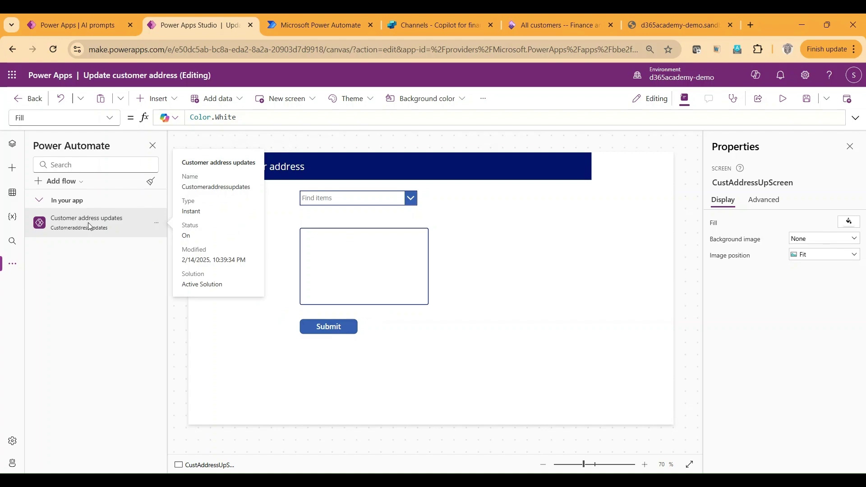
pyautogui.moveTo(130, 225)
pyautogui.click(331, 327)
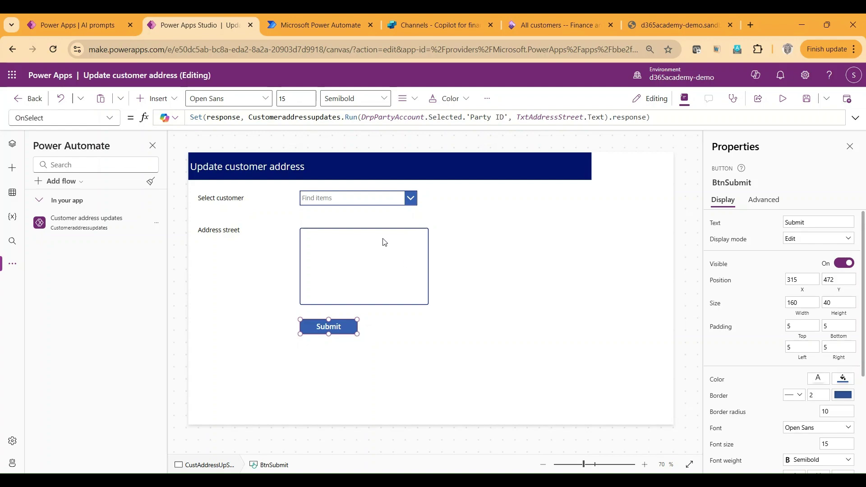
# Step: Examine the PartyLocationPostalAddressesV2 entity's data, including the PartyNumber field and the address fields of the records
pyautogui.click(670, 27)
pyautogui.moveTo(304, 50); pyautogui.dragTo(433, 47)
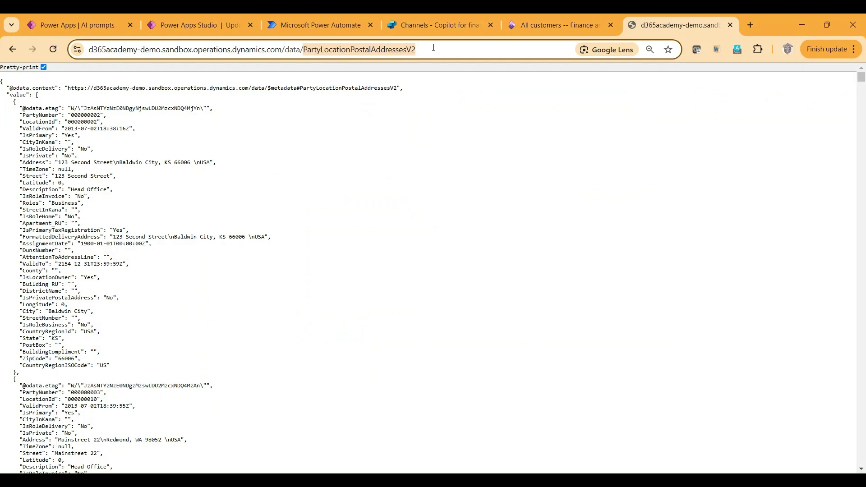
pyautogui.doubleClick(44, 120)
pyautogui.doubleClick(40, 115)
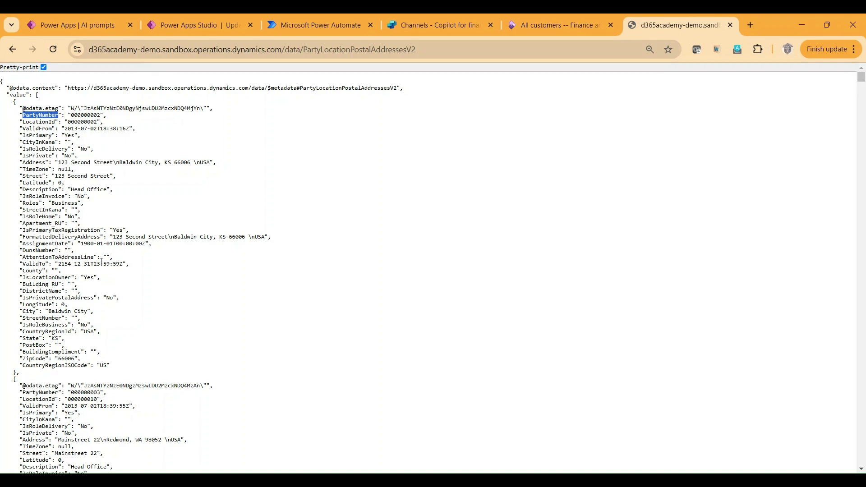
pyautogui.scroll(-4, 101, 261)
pyautogui.scroll(4, 25, 269)
# Step: Switch to the Finance and Operations All customers list and select the row of customer account Cu0000112
pyautogui.click(297, 25)
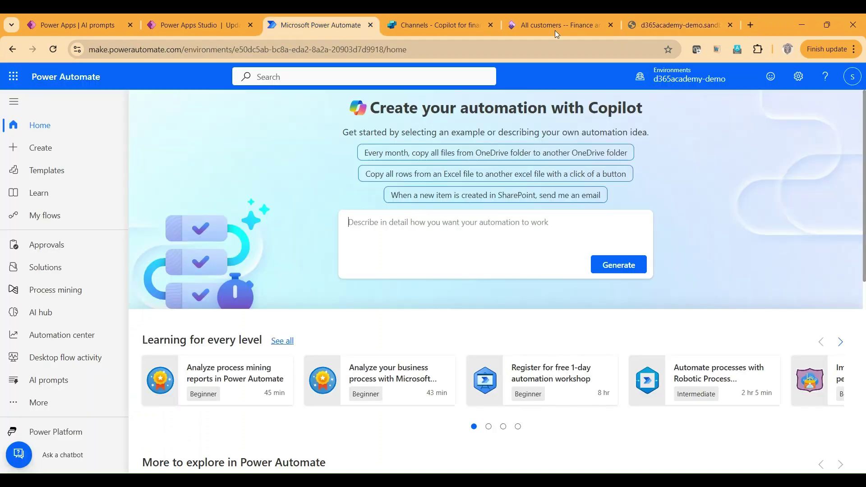
pyautogui.click(554, 28)
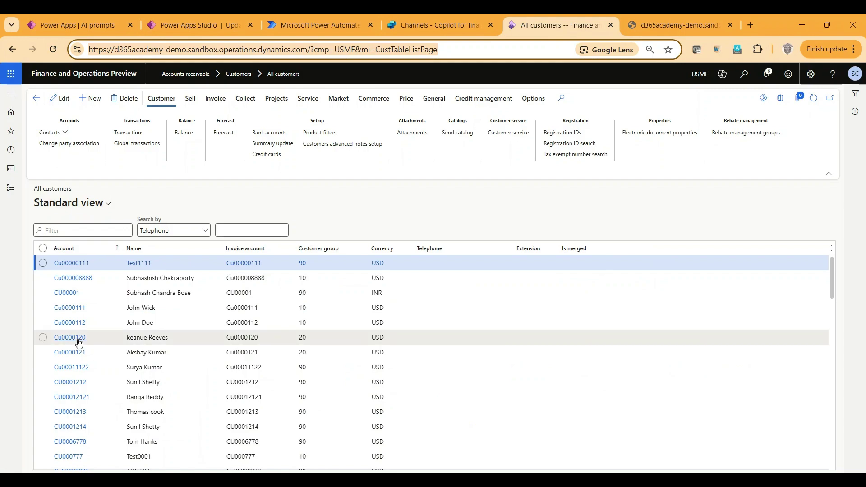
pyautogui.click(127, 324)
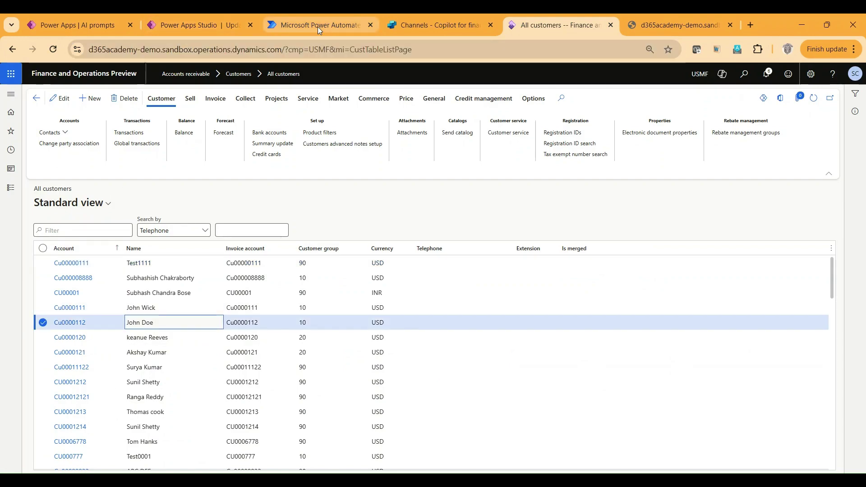
# Step: Back in Power Apps Studio, highlight the response variable in the Submit button's formula and open the Customer address updates flow for editing
pyautogui.click(204, 20)
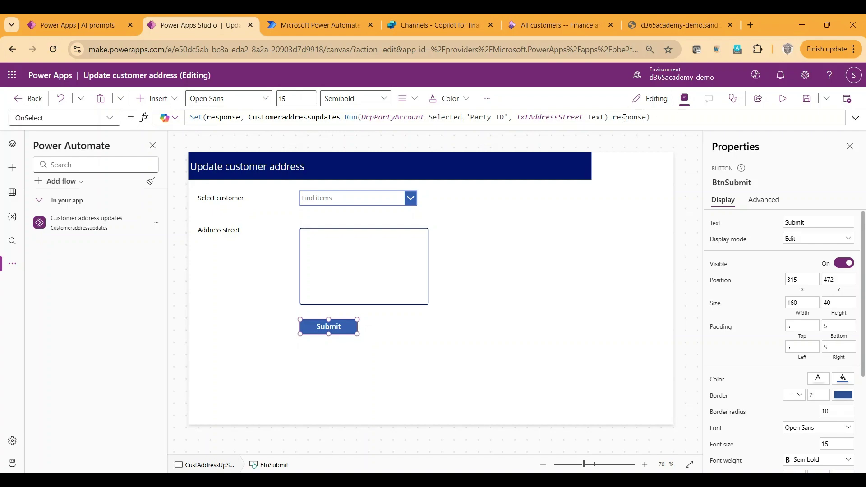
pyautogui.doubleClick(213, 118)
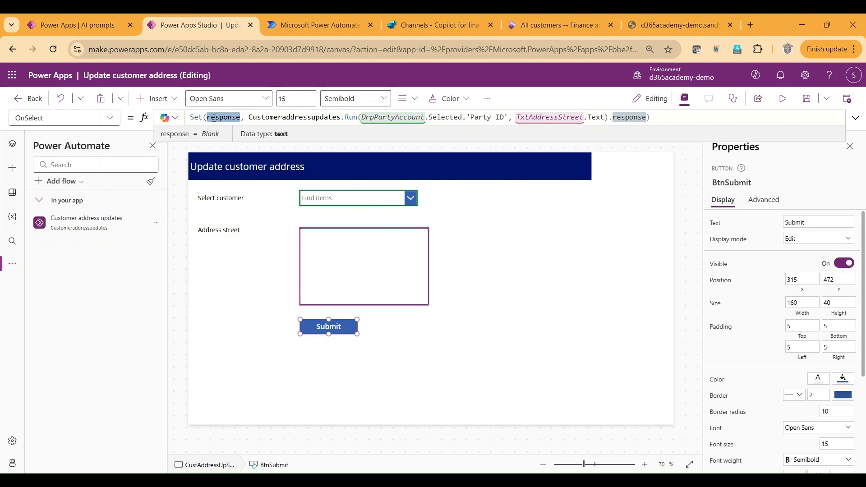
pyautogui.moveTo(125, 230)
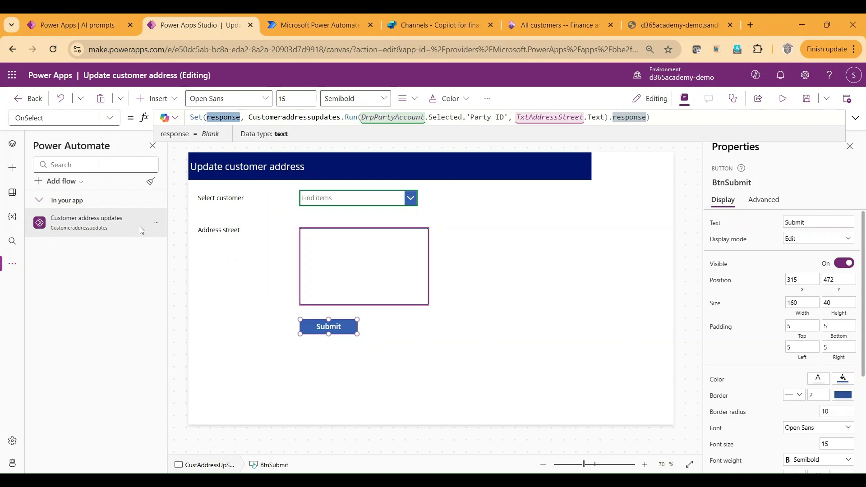
pyautogui.click(156, 222)
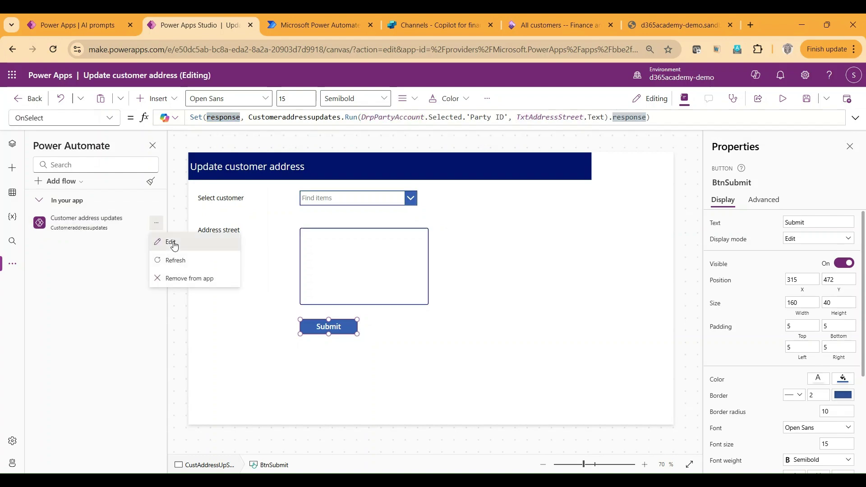
pyautogui.click(171, 243)
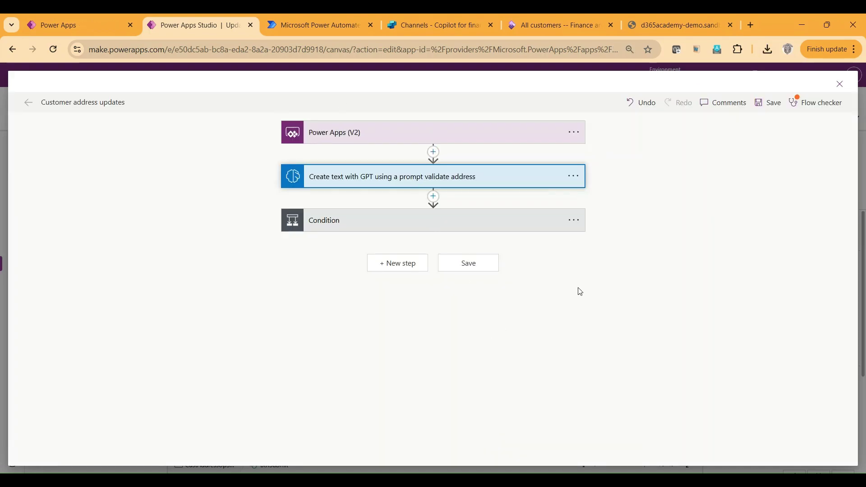
# Step: Inspect the flow's Power Apps (V2) trigger inputs and its GPT address validation action, cross-checking the Validate address prompt in AI Builder
pyautogui.click(367, 134)
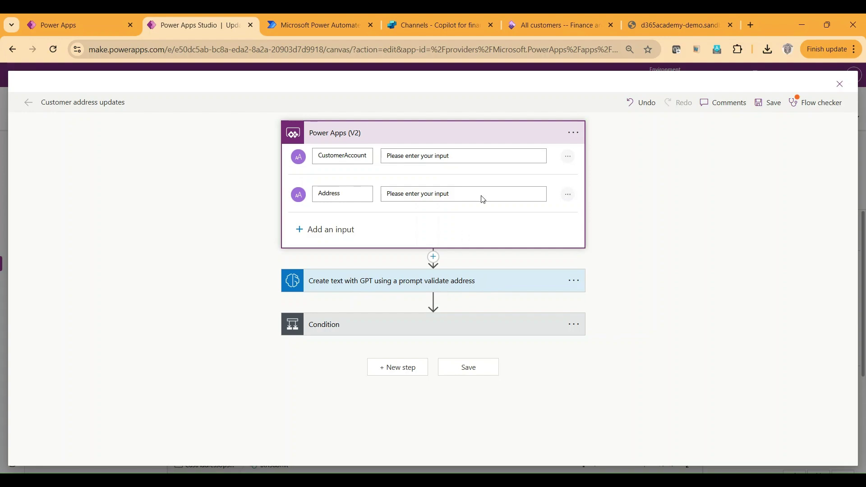
pyautogui.click(316, 283)
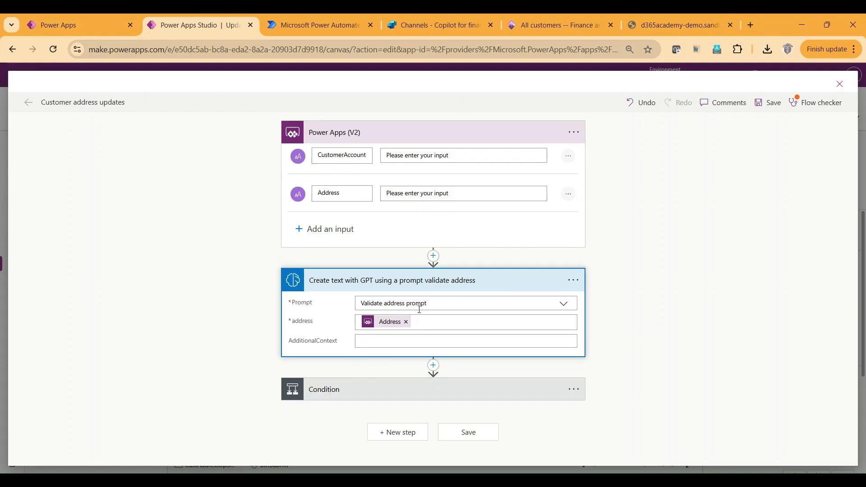
pyautogui.click(96, 27)
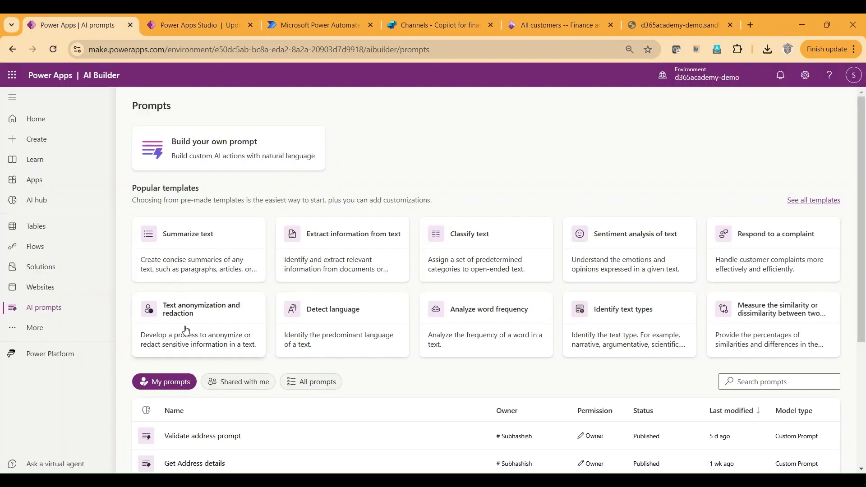
pyautogui.click(193, 438)
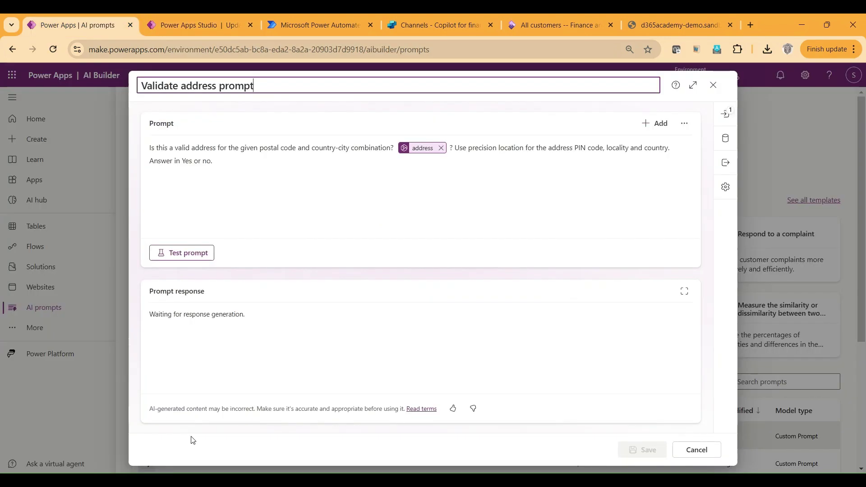
pyautogui.click(181, 24)
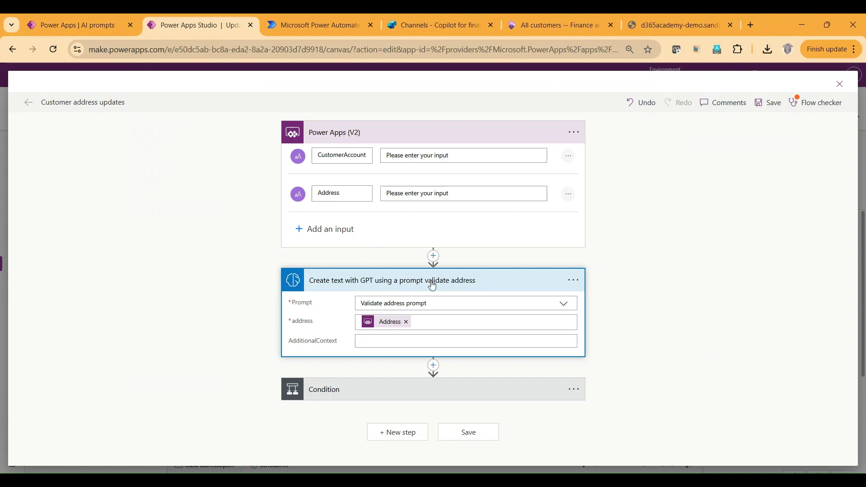
# Step: Expand the flow's Condition and examine its rule, the available comparison operators, and the If yes and If no branches
pyautogui.click(423, 387)
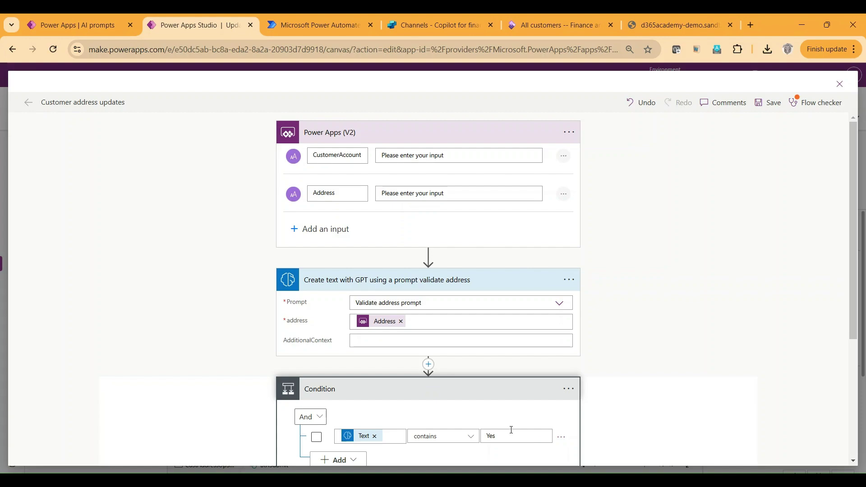
pyautogui.scroll(-4, 200, 348)
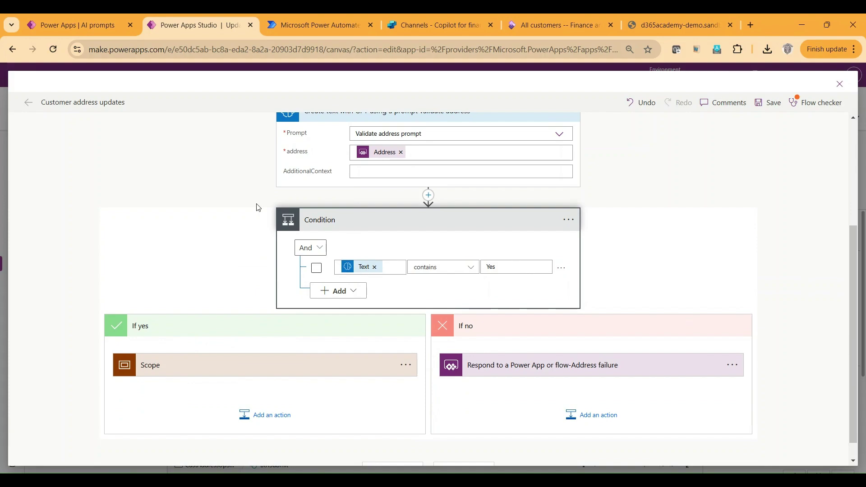
pyautogui.scroll(1, 257, 205)
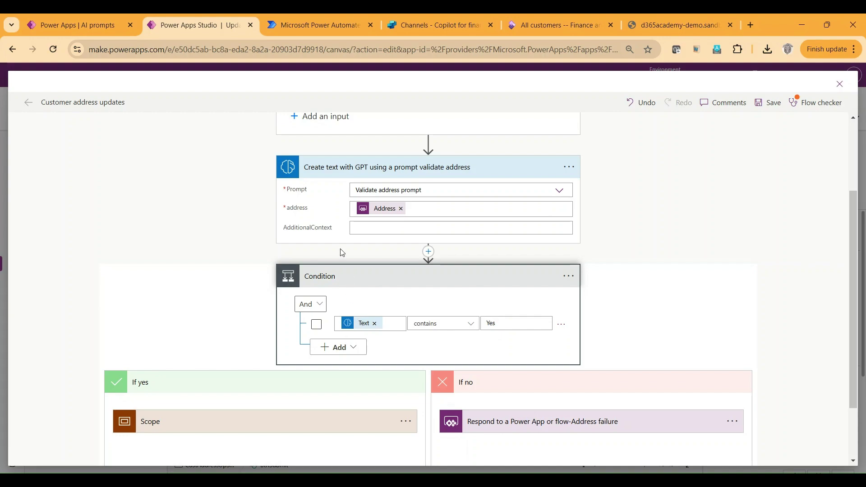
pyautogui.click(473, 326)
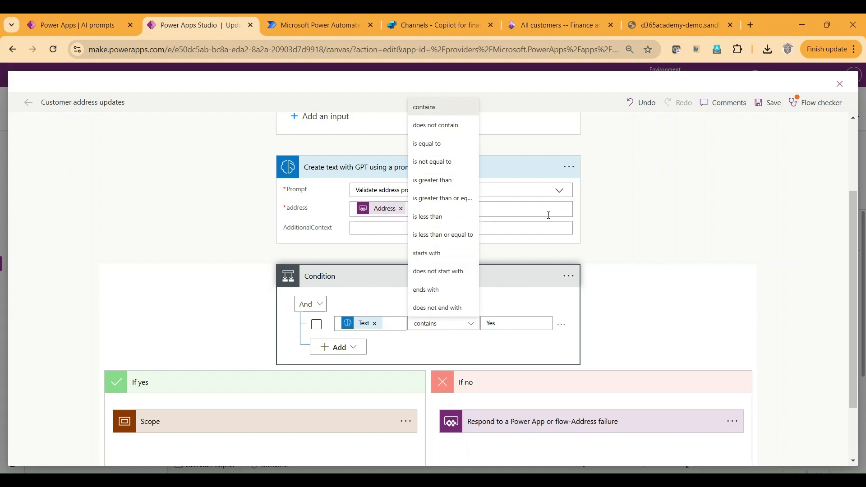
pyautogui.click(645, 288)
pyautogui.scroll(-2, 199, 251)
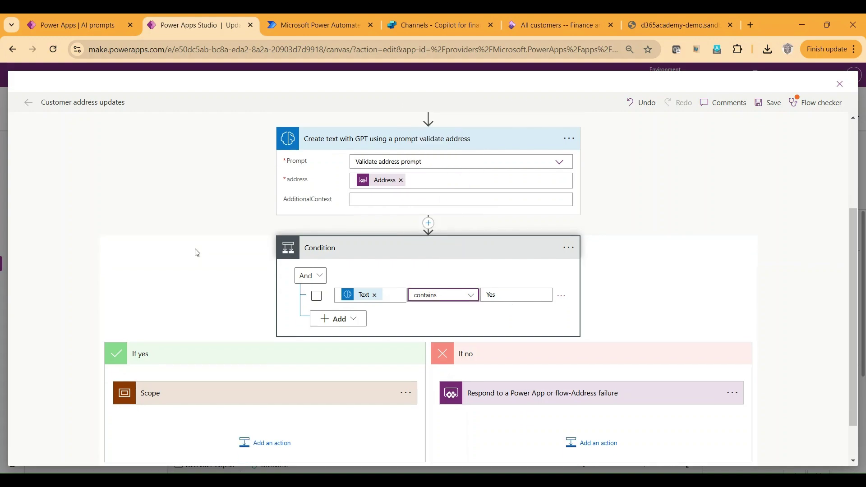
# Step: Expand the Scope in the If yes branch and inspect its Create text with GPT using a prompt action
pyautogui.click(248, 346)
pyautogui.scroll(-3, 199, 384)
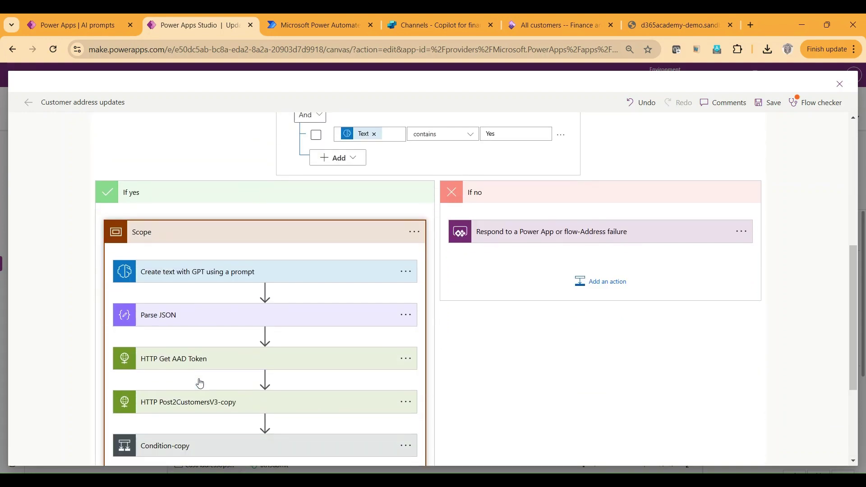
pyautogui.click(201, 273)
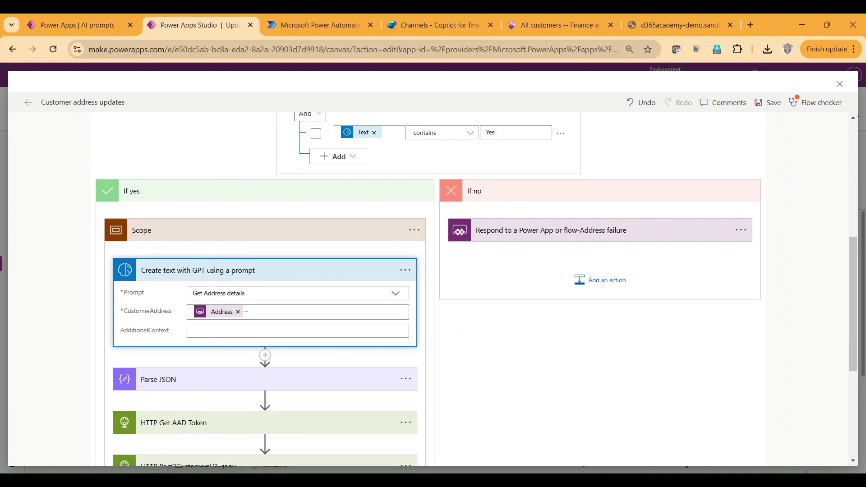
# Step: Close the Validate address prompt in AI Builder, then open the Get Address details prompt, show its CustomerAddress input and test it
pyautogui.click(54, 26)
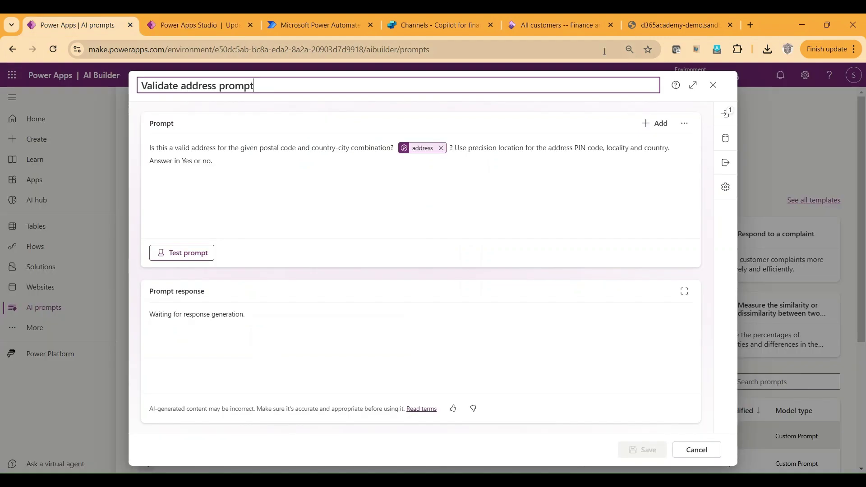
pyautogui.click(713, 85)
pyautogui.scroll(-3, 348, 406)
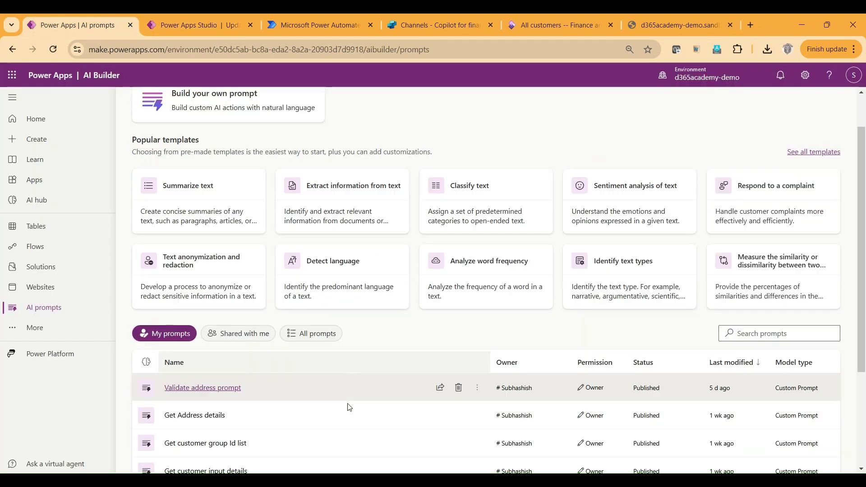
pyautogui.click(194, 352)
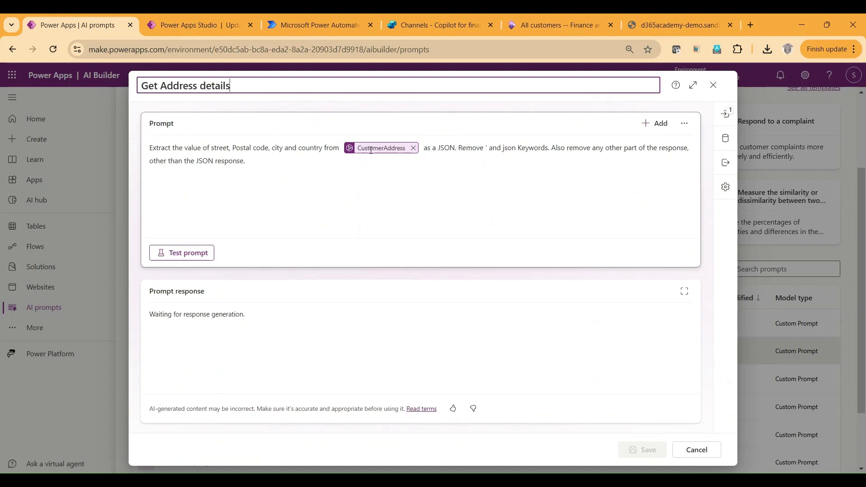
pyautogui.click(726, 114)
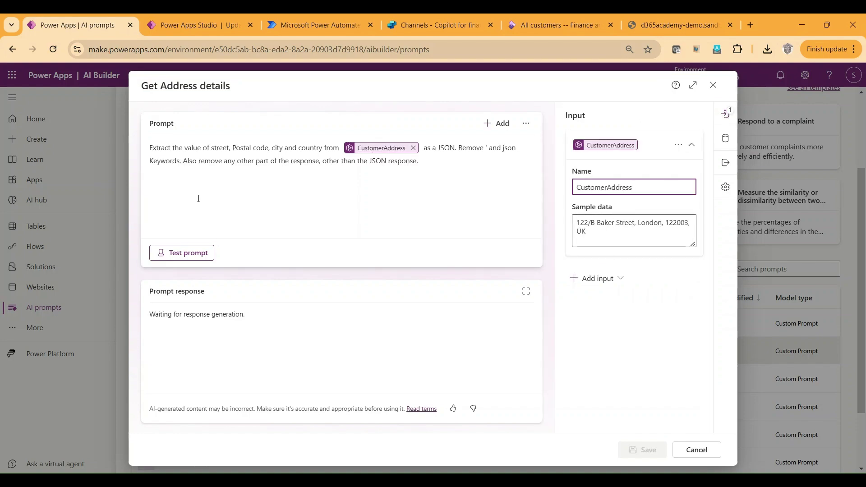
pyautogui.click(176, 253)
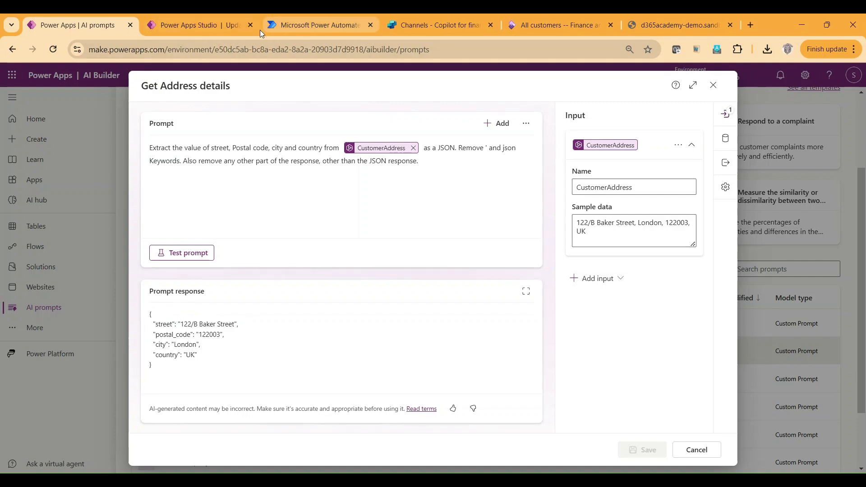
pyautogui.click(296, 27)
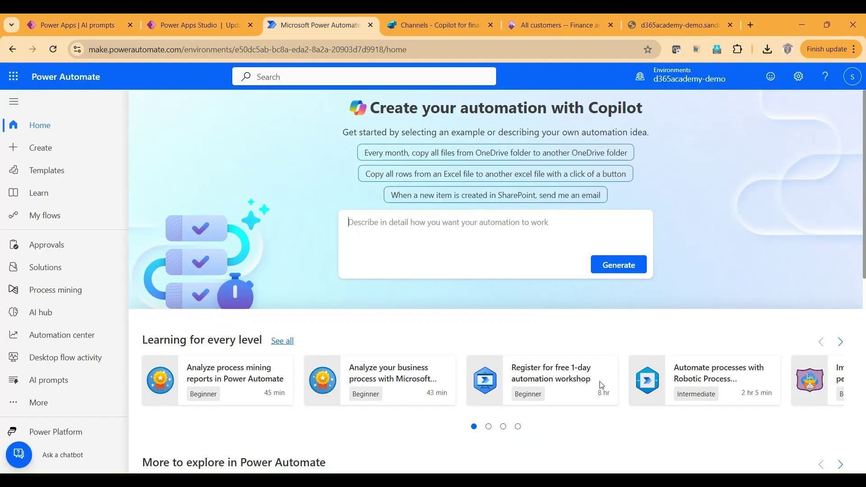
# Step: Return to the flow and expand Parse JSON, comparing its schema with the Get Address details prompt's test response in AI Builder
pyautogui.click(177, 25)
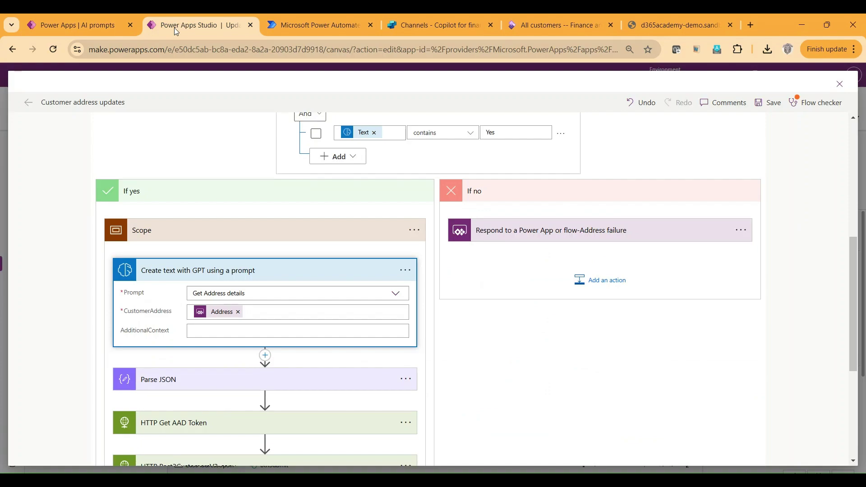
pyautogui.click(232, 388)
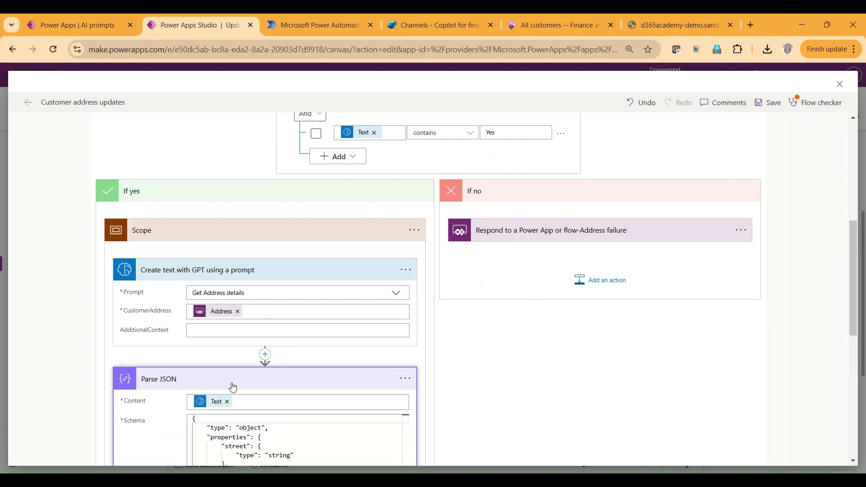
pyautogui.click(84, 28)
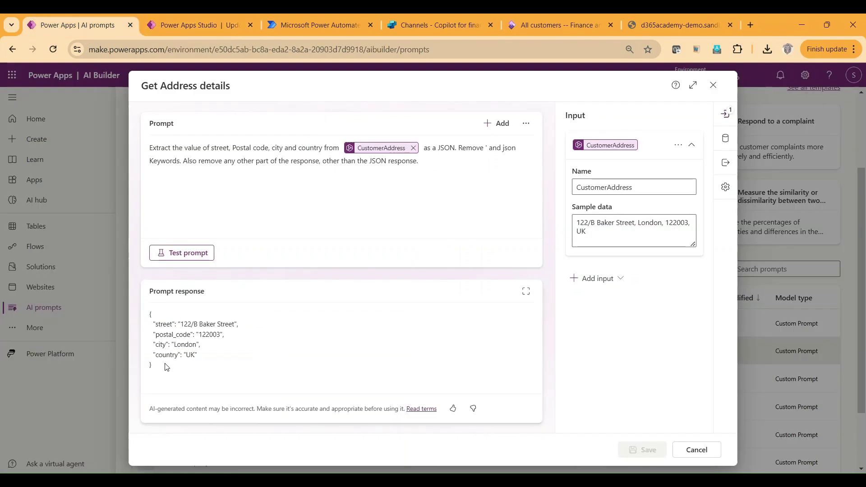
pyautogui.click(185, 24)
pyautogui.scroll(-5, 325, 222)
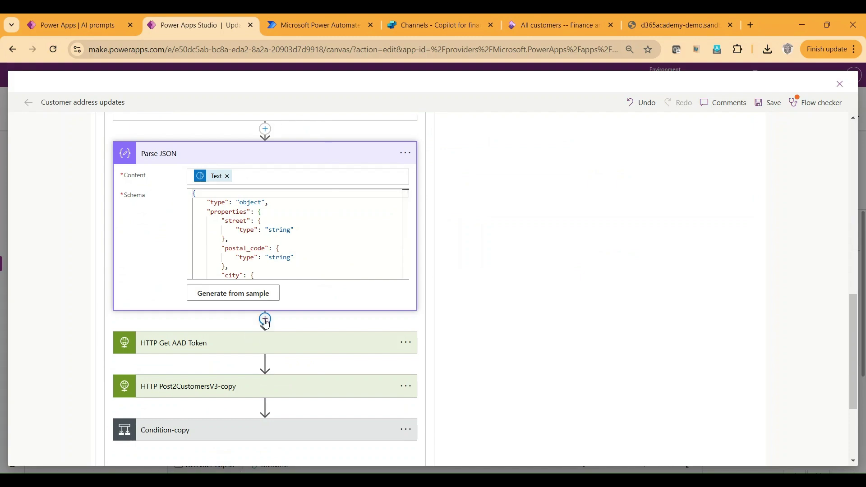
# Step: Inspect the HTTP Get AAD Token action and the HTTP Post2CustomersV3-copy action's method, URI, headers and body mappings
pyautogui.click(216, 351)
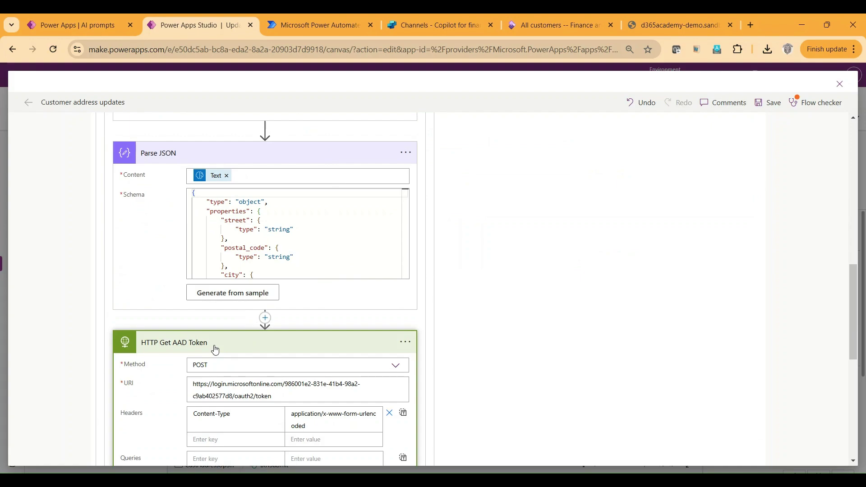
pyautogui.click(215, 351)
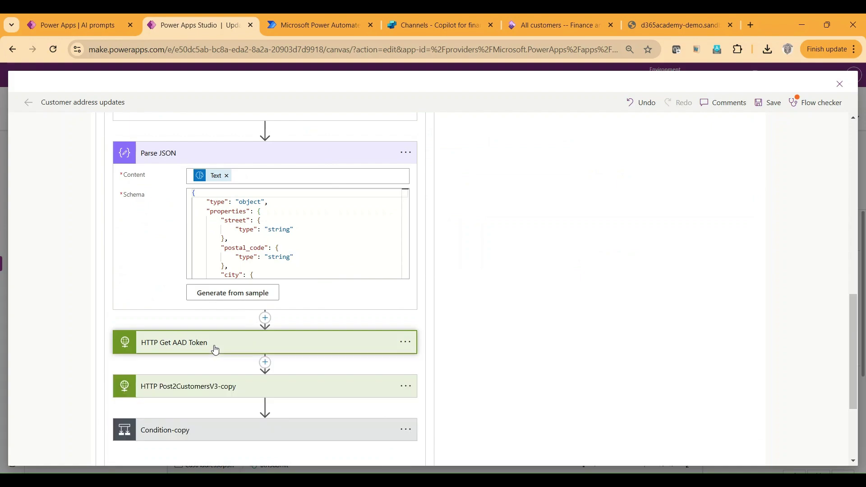
pyautogui.click(212, 390)
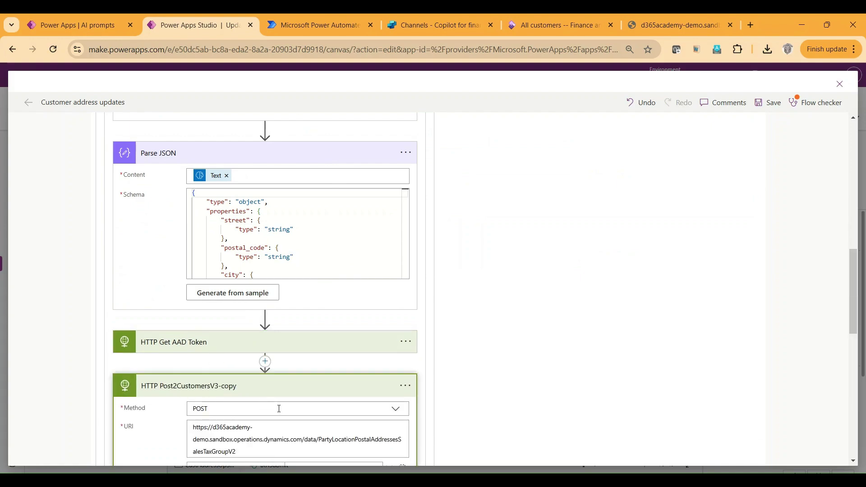
pyautogui.scroll(-4, 251, 370)
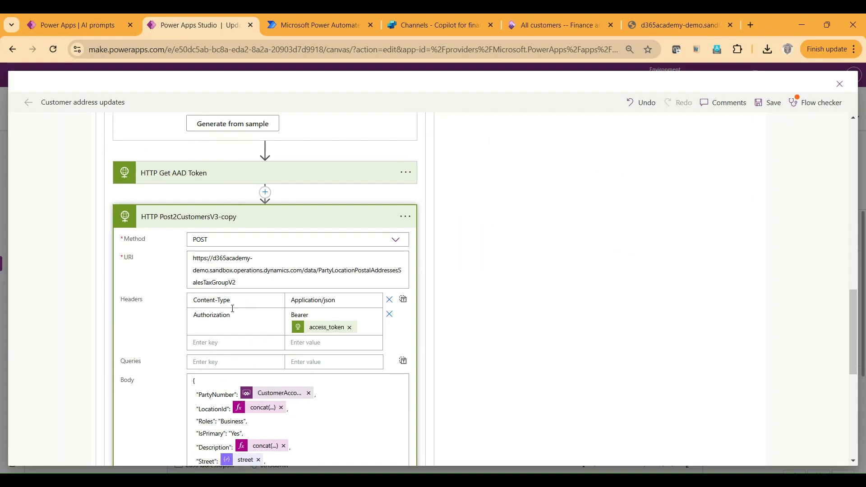
pyautogui.moveTo(335, 270); pyautogui.dragTo(371, 278)
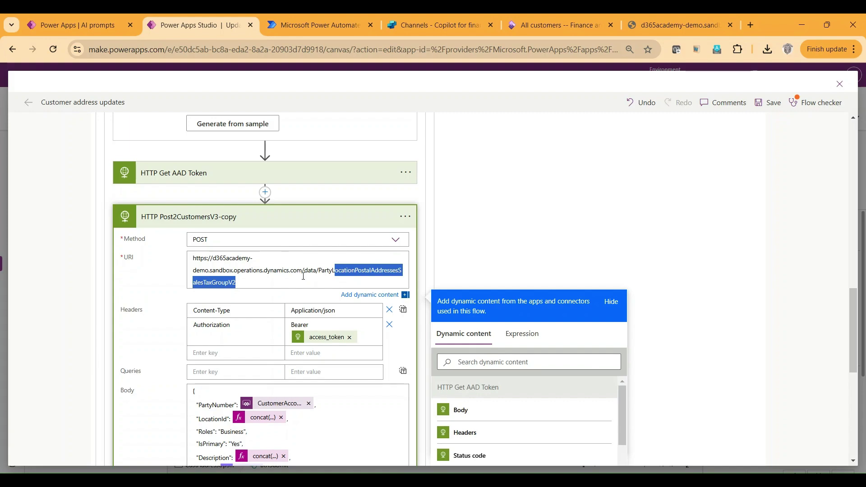
pyautogui.scroll(-4, 38, 293)
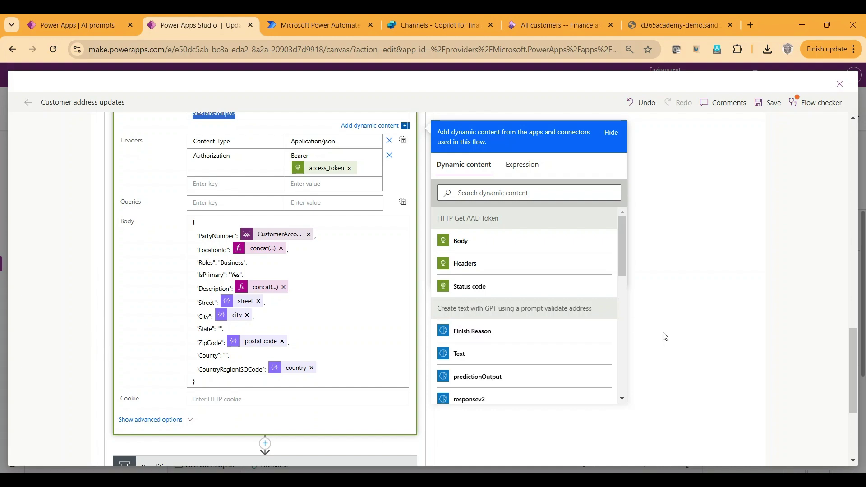
pyautogui.click(493, 334)
# Step: Expand the address failure response action in the outer If no branch and review the message it returns
pyautogui.scroll(2, 491, 334)
pyautogui.scroll(10, 492, 334)
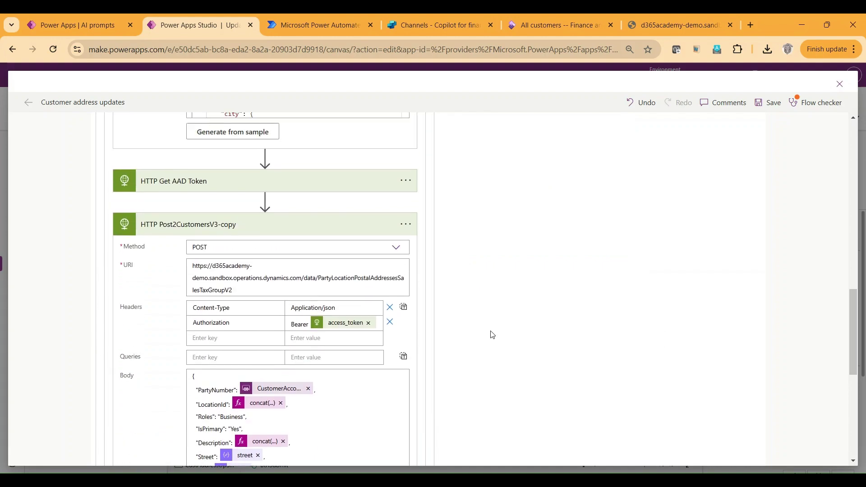
pyautogui.scroll(5, 492, 335)
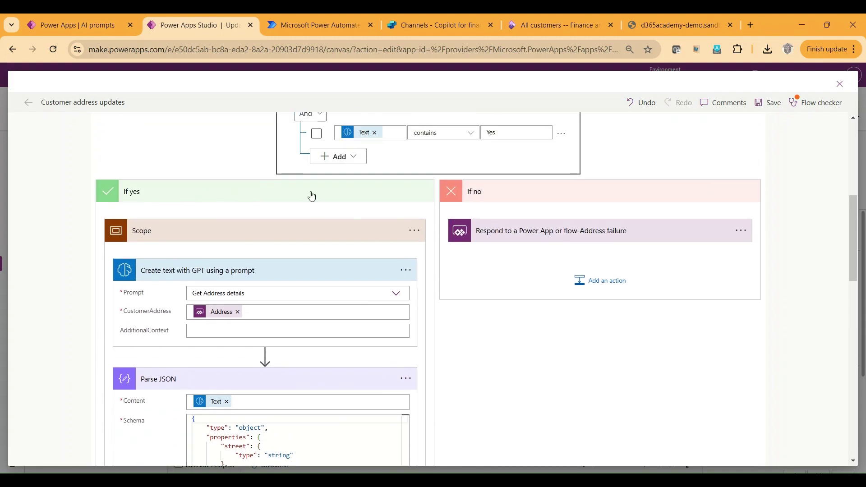
pyautogui.click(527, 236)
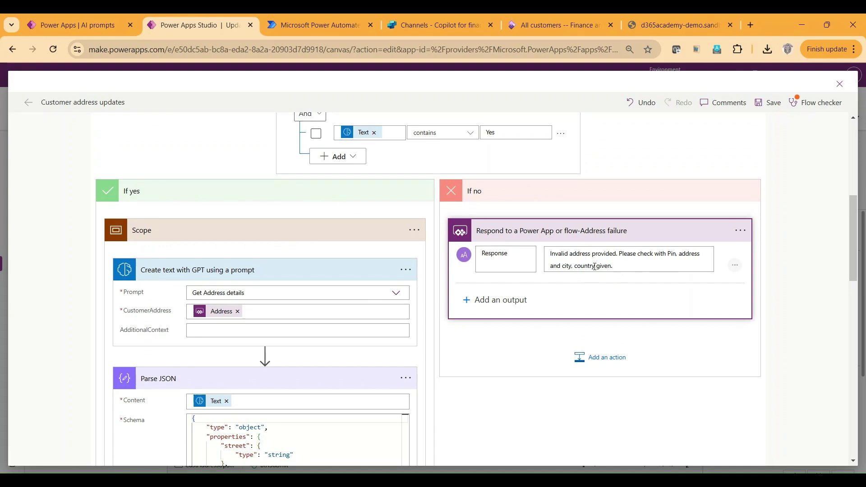
pyautogui.scroll(-3, 410, 358)
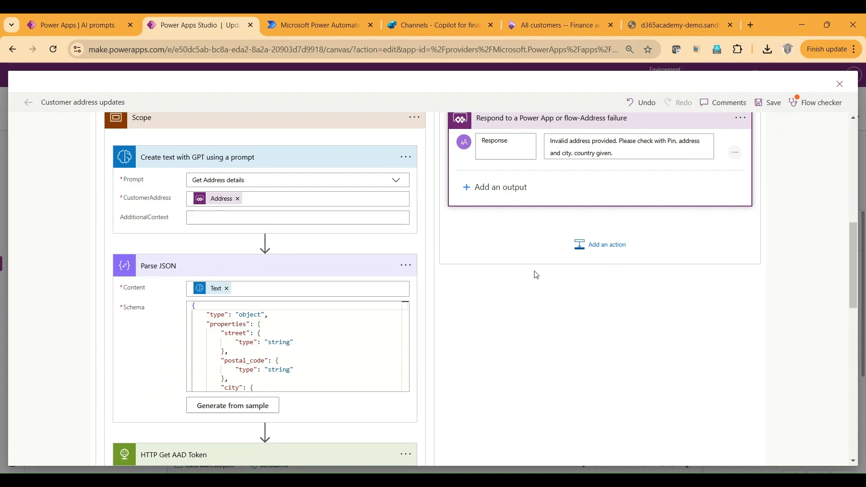
# Step: Expand Condition-copy and examine its status code rules and the Power App response actions in its If yes and If no branches
pyautogui.scroll(-9, 479, 311)
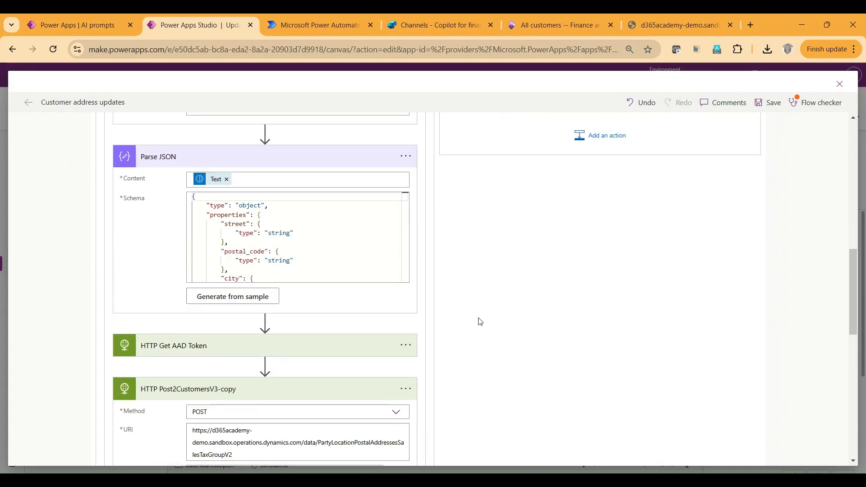
pyautogui.scroll(-6, 480, 321)
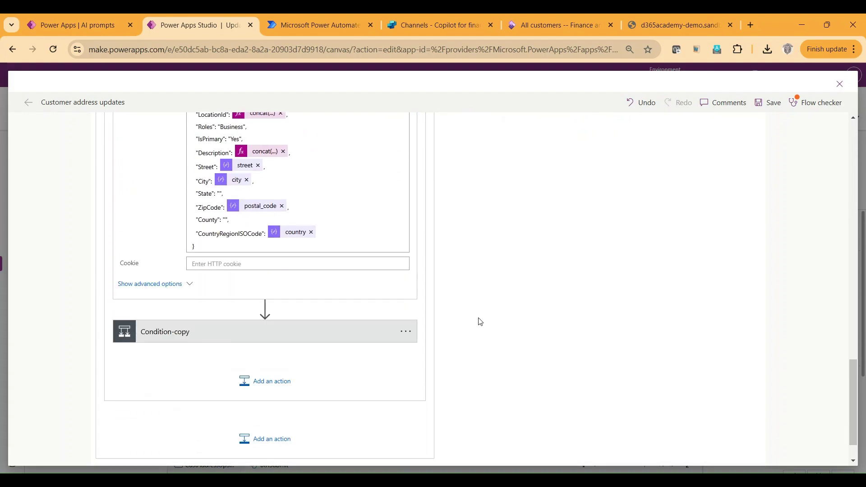
pyautogui.click(333, 329)
pyautogui.scroll(-6, 468, 301)
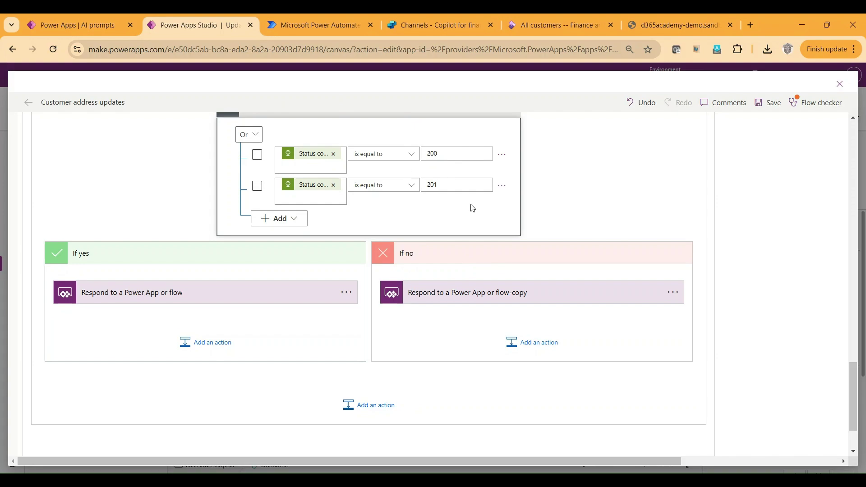
pyautogui.click(220, 302)
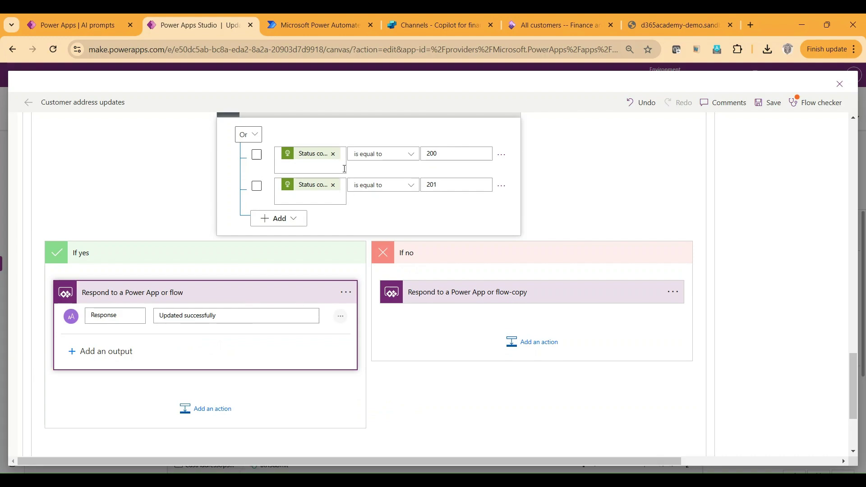
pyautogui.scroll(1, 196, 210)
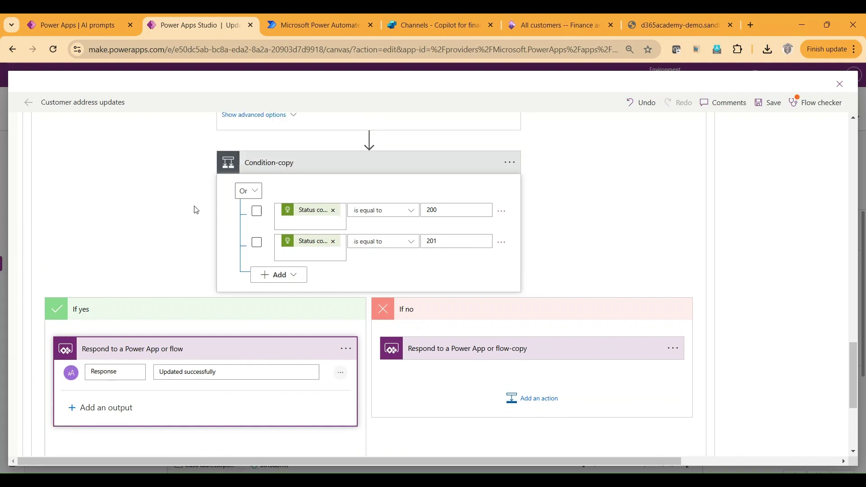
pyautogui.click(455, 351)
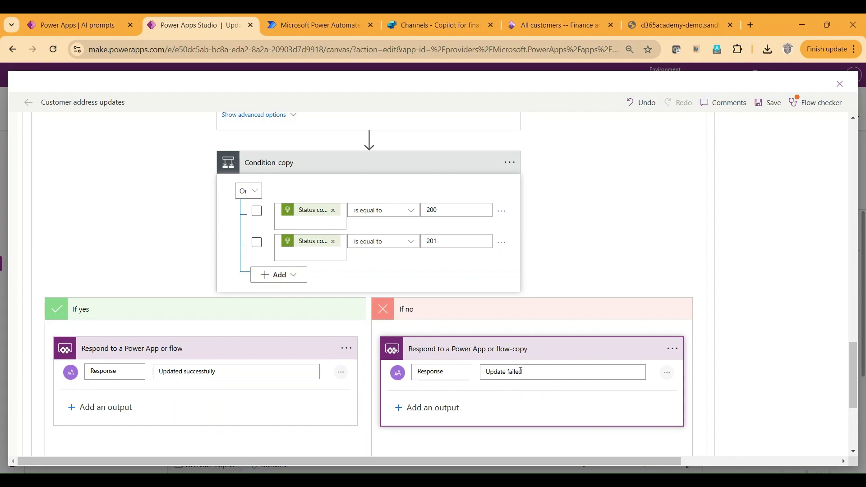
pyautogui.scroll(5, 315, 306)
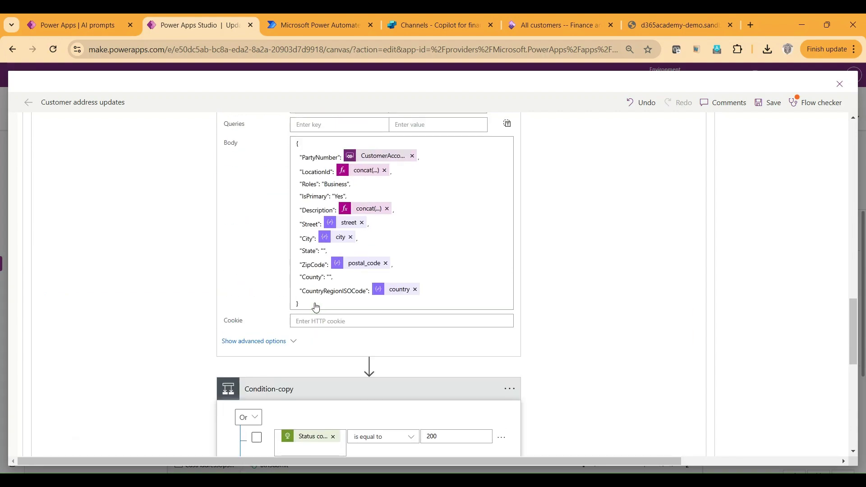
pyautogui.scroll(20, 316, 307)
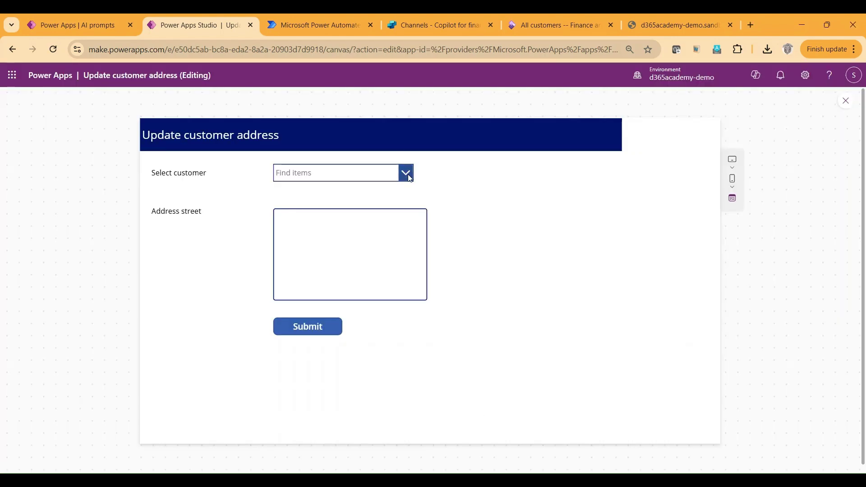
# Step: Choose a customer by account number in the Select customer list of the previewed Update customer address app
pyautogui.click(405, 176)
pyautogui.scroll(-10, 348, 276)
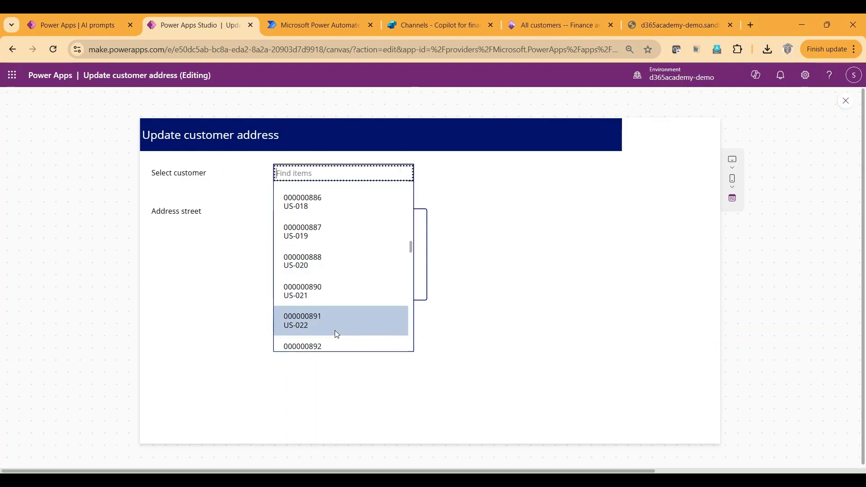
pyautogui.click(297, 326)
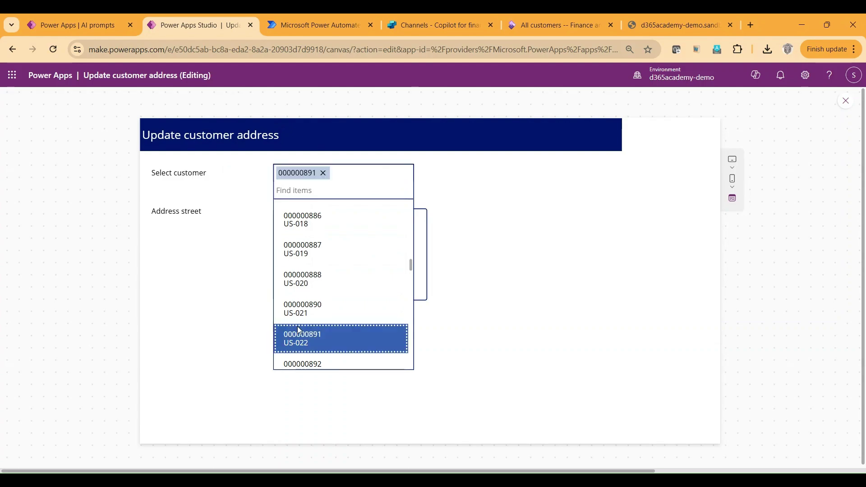
pyautogui.click(448, 286)
# Step: Enter a test street, a mismatched eight-digit postal code, a city and country as the address, submit it and dismiss the response
pyautogui.click(340, 244)
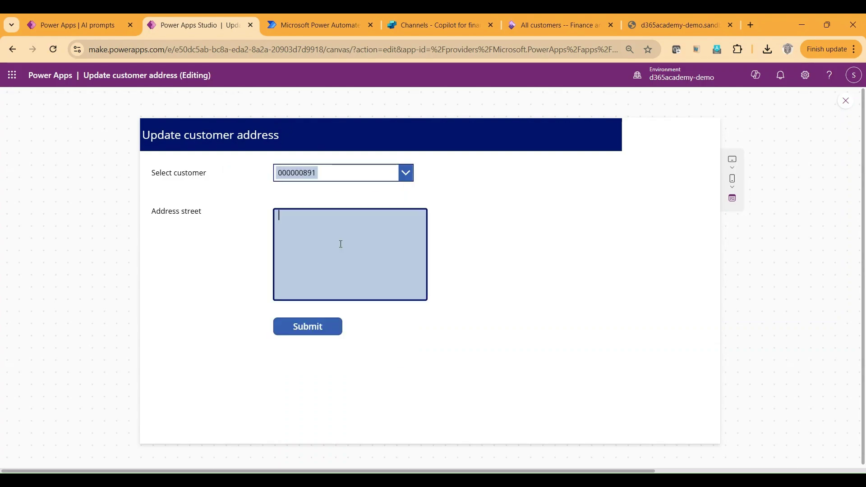
pyautogui.write('Te st city')
pyautogui.press('Home')
pyautogui.write('123')
pyautogui.press('BackSpace')
pyautogui.write('78749505-0, ')
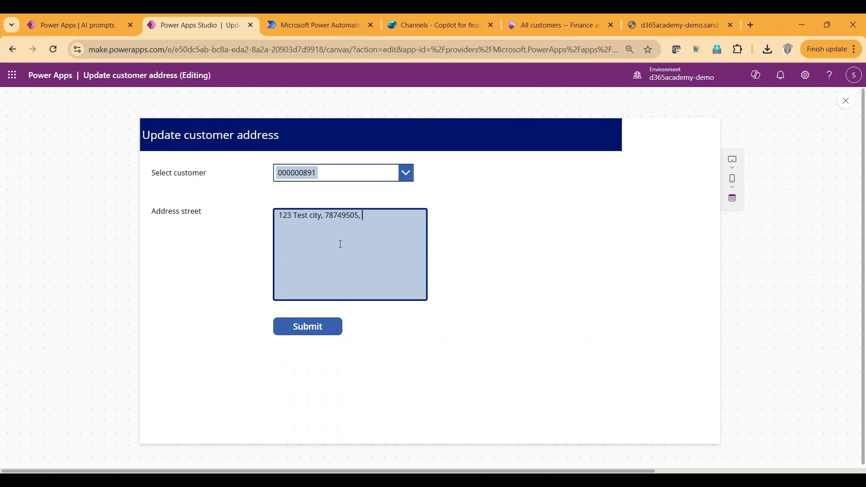
pyautogui.write('Bn')
pyautogui.write('Bengalur')
pyautogui.write('u, IND')
pyautogui.click(320, 327)
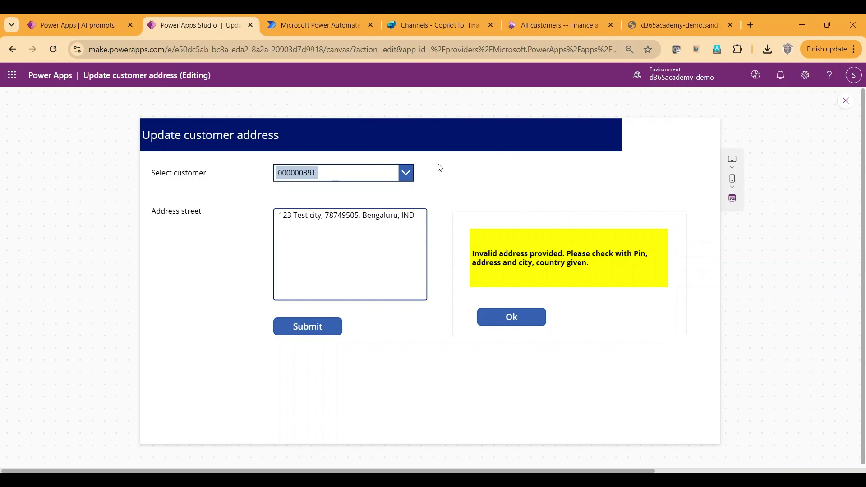
pyautogui.click(515, 319)
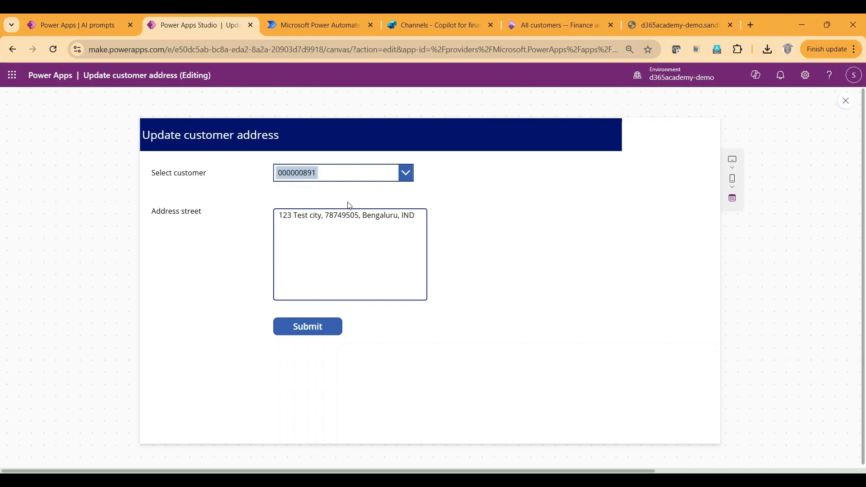
# Step: Replace the city and postal code in the entered address with different ones, resubmit the form and dismiss the response
pyautogui.doubleClick(368, 214)
pyautogui.write('Kolkk')
pyautogui.press('BackSpace')
pyautogui.write('ata')
pyautogui.doubleClick(334, 215)
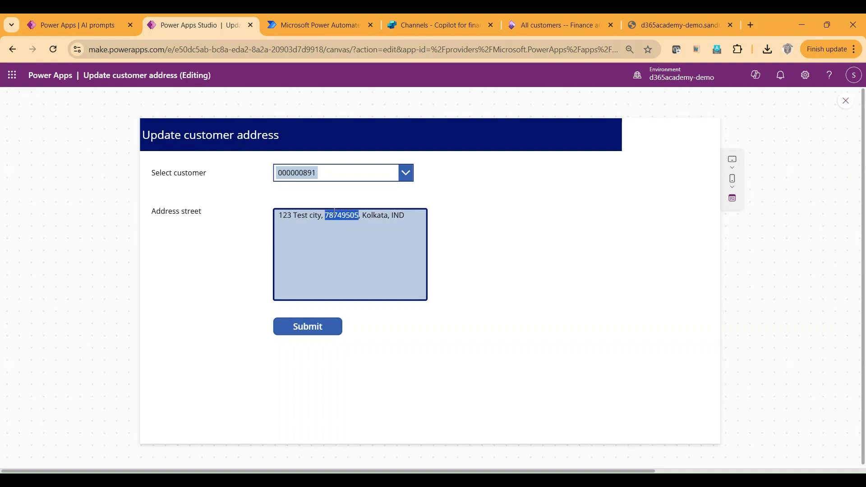
pyautogui.write('700008')
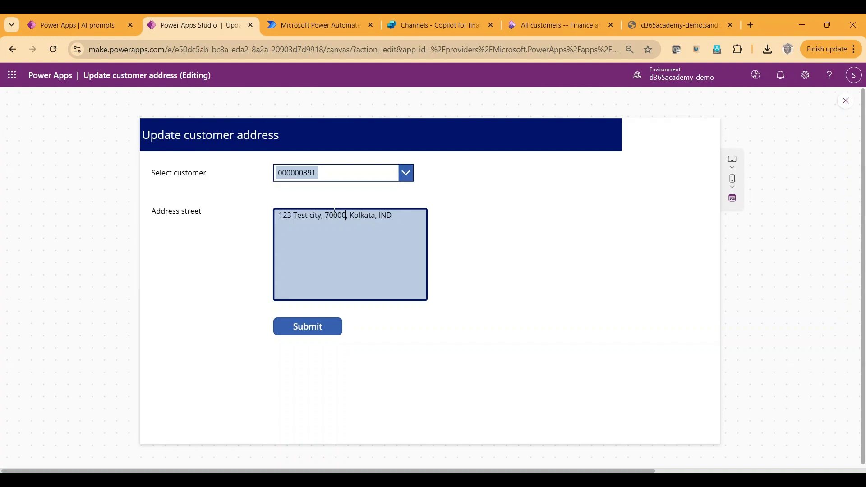
pyautogui.write('4')
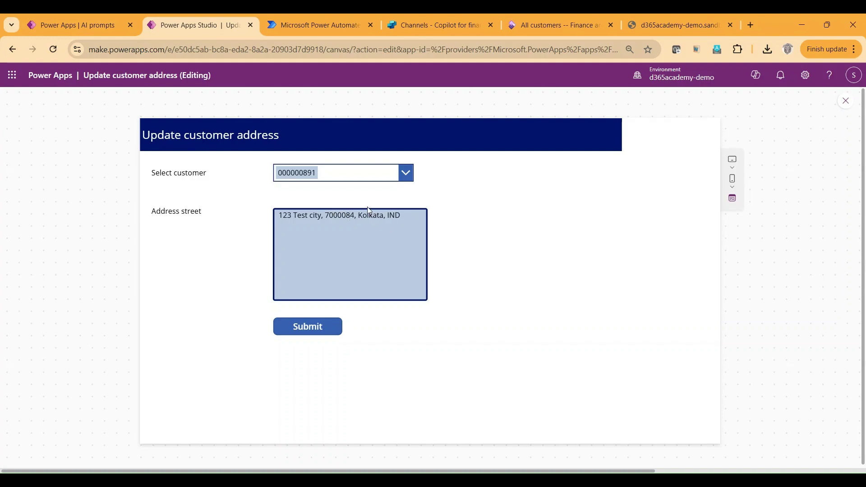
pyautogui.click(314, 332)
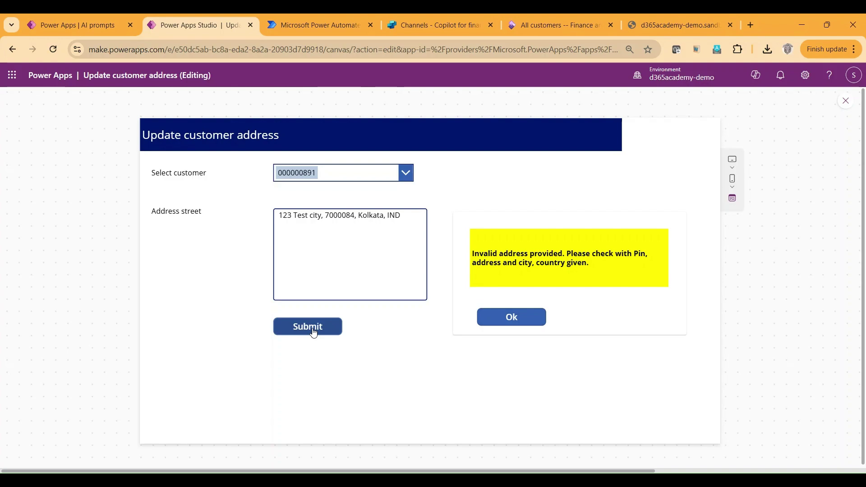
pyautogui.click(507, 321)
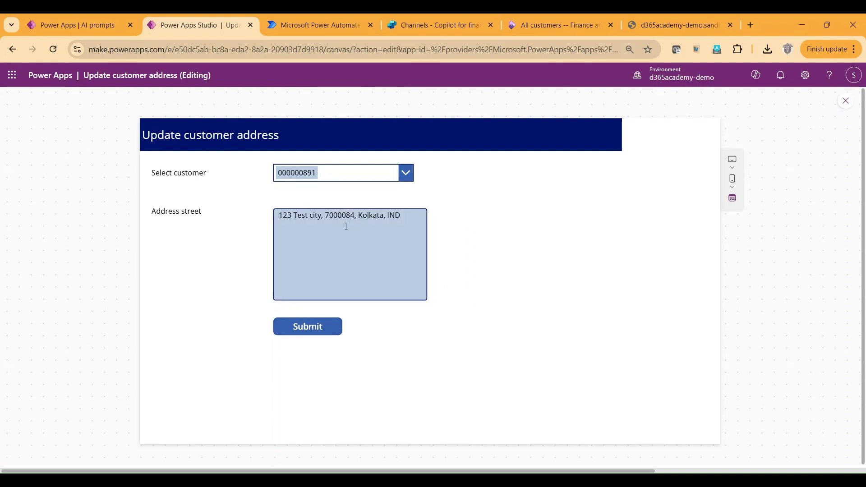
# Step: Remove the extra zero from the address's postal code and submit the customer address update again
pyautogui.click(343, 225)
pyautogui.press('BackSpace')
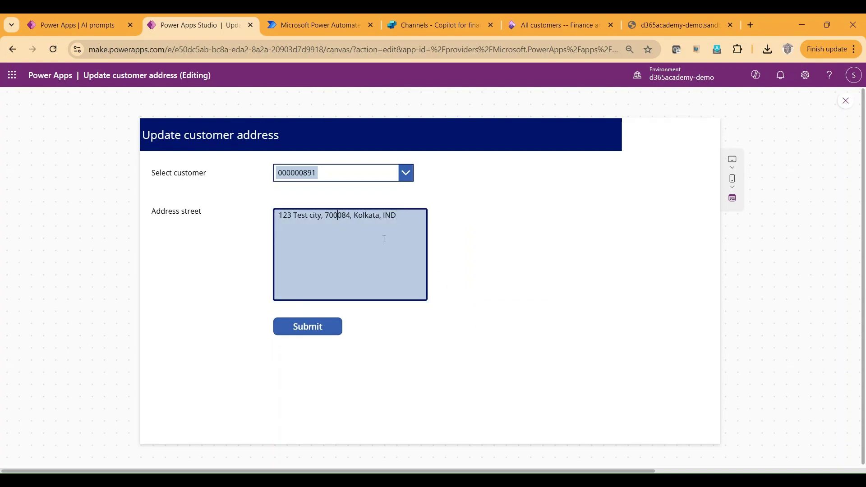
pyautogui.click(288, 331)
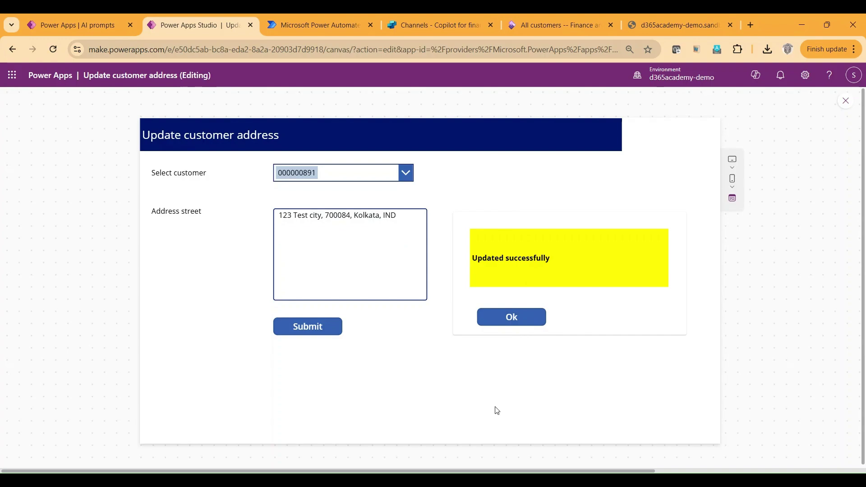
# Step: Switch to Finance and Operations, refresh the All customers list and open the Contoso Retail Virginia record at its Addresses section
pyautogui.hotkey('ctrl', '5')
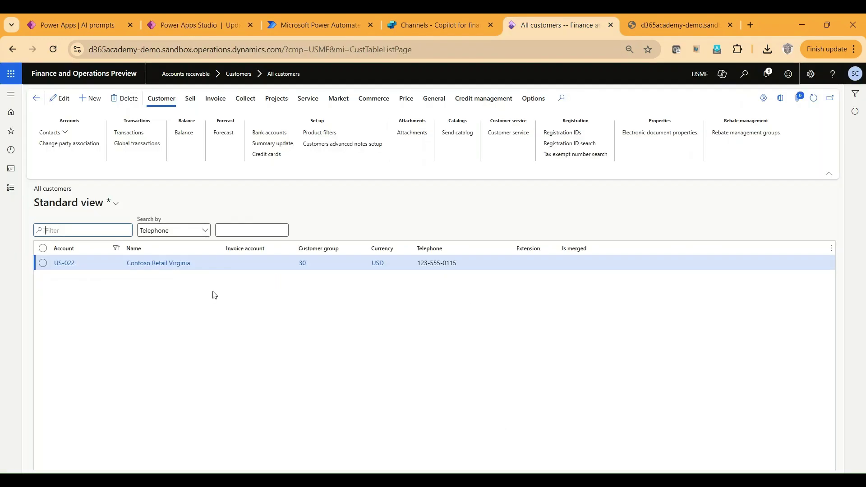
pyautogui.click(814, 101)
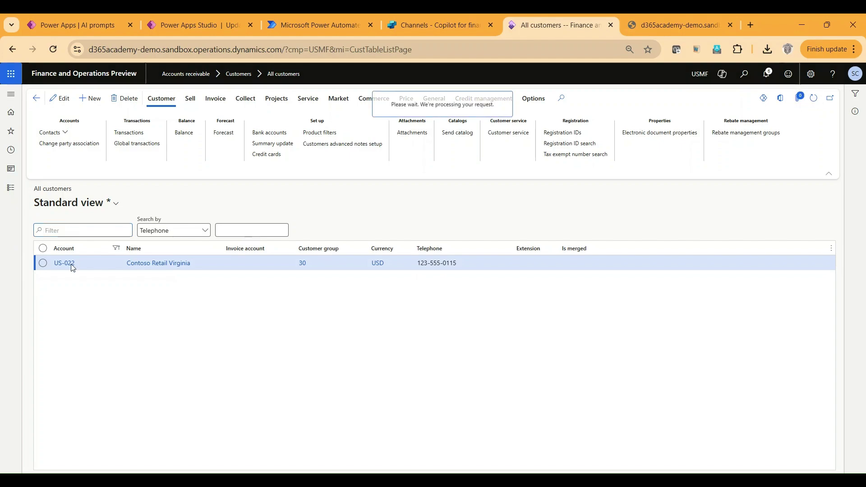
pyautogui.click(64, 263)
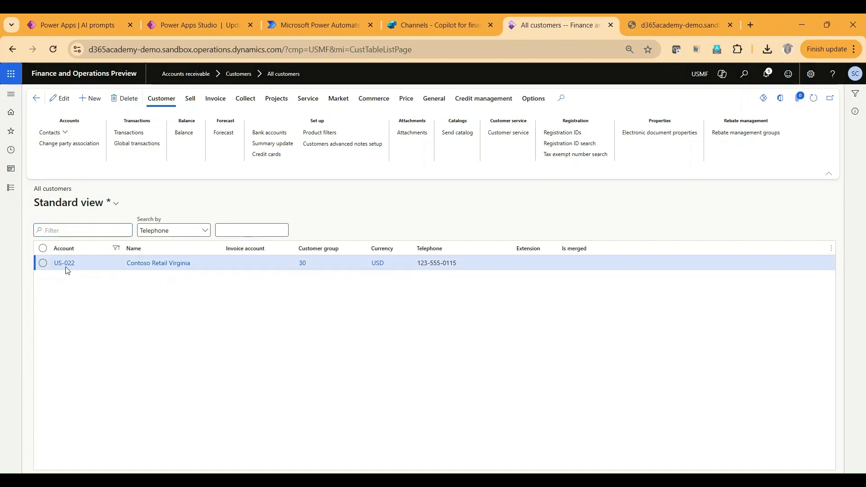
pyautogui.scroll(-4, 66, 270)
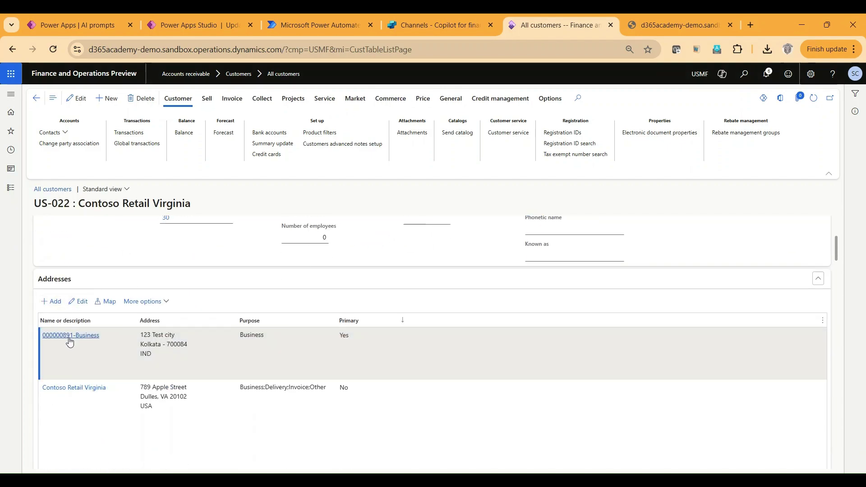
# Step: Open the customer's primary business address and examine its country, postal code, street, city and primary settings
pyautogui.click(60, 336)
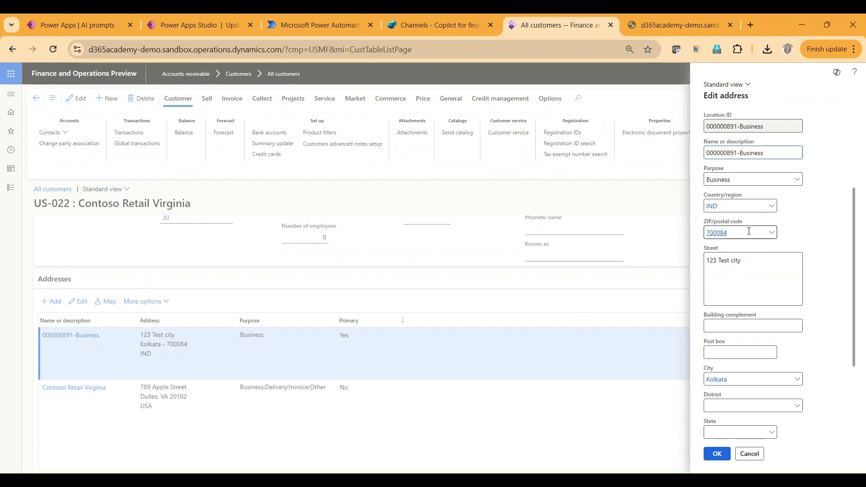
pyautogui.scroll(-3, 751, 293)
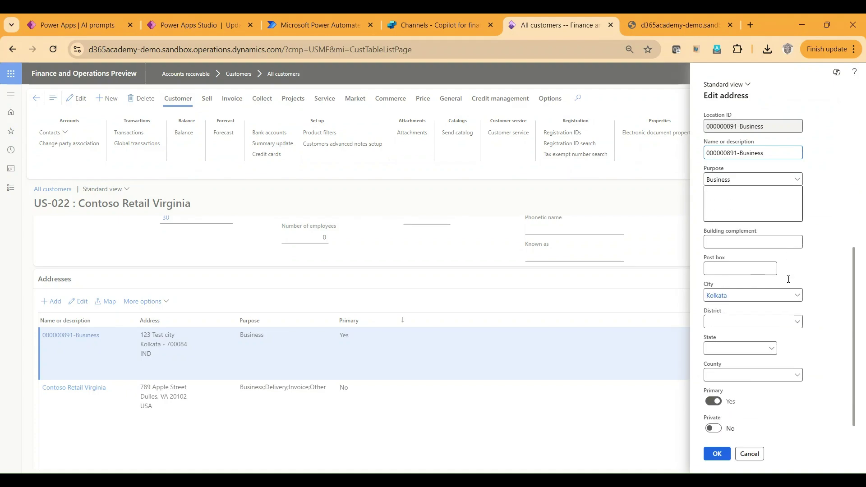
pyautogui.scroll(3, 751, 316)
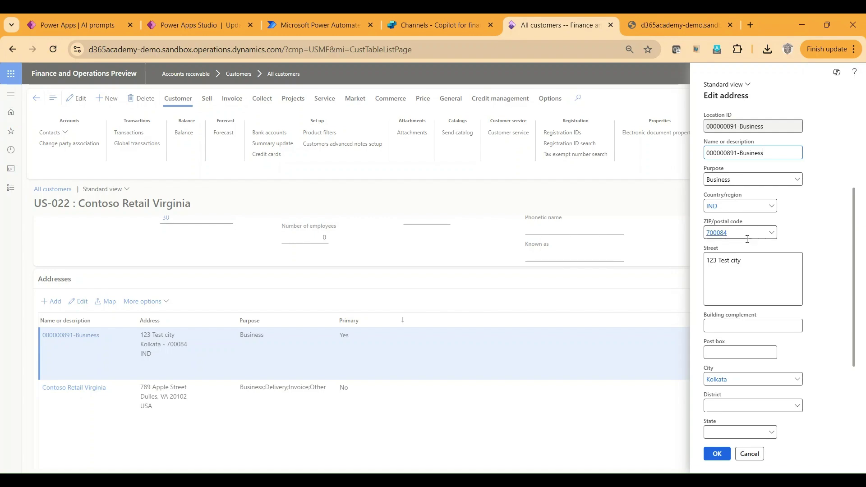
pyautogui.scroll(-3, 776, 349)
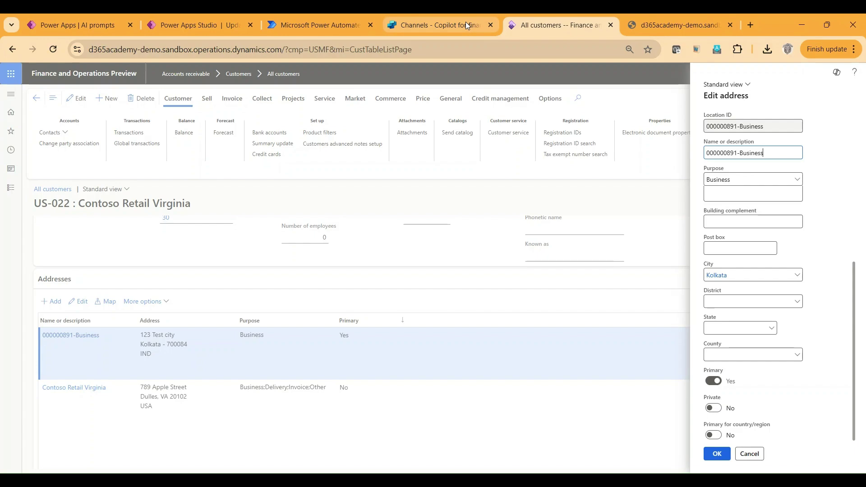
# Step: Return to the AI prompts page in Power Apps, close the Get Address details prompt and open Validate address prompt
pyautogui.click(195, 24)
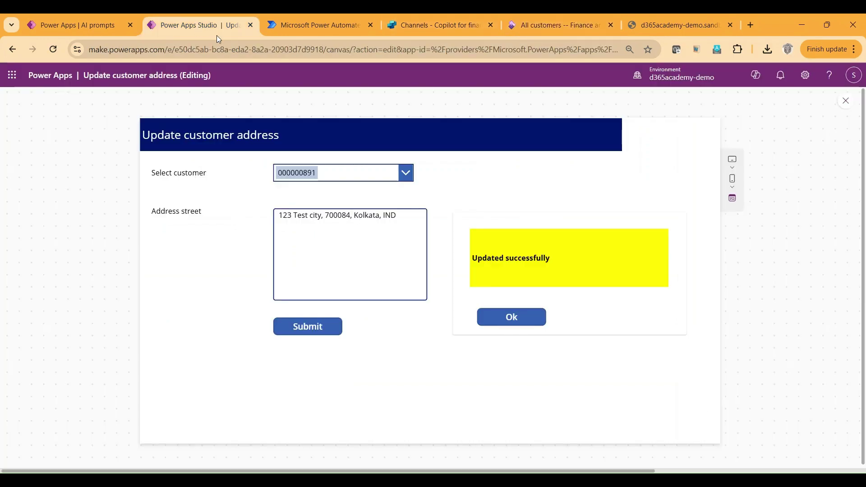
pyautogui.click(61, 26)
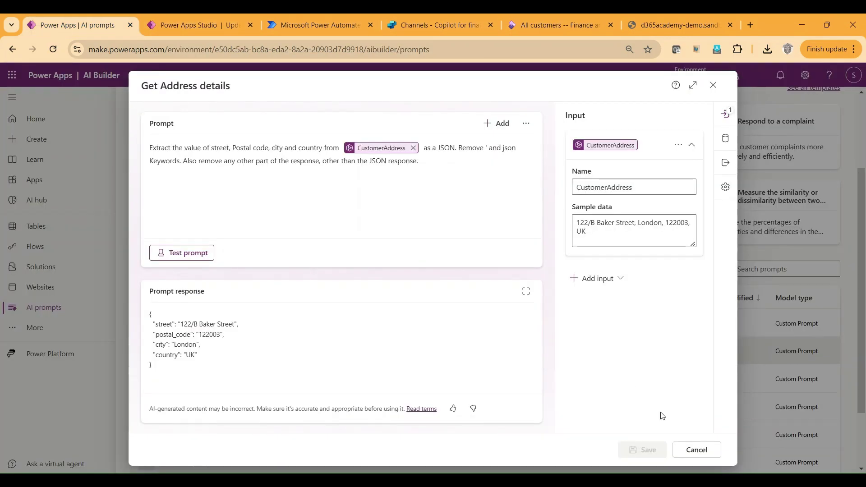
pyautogui.click(697, 450)
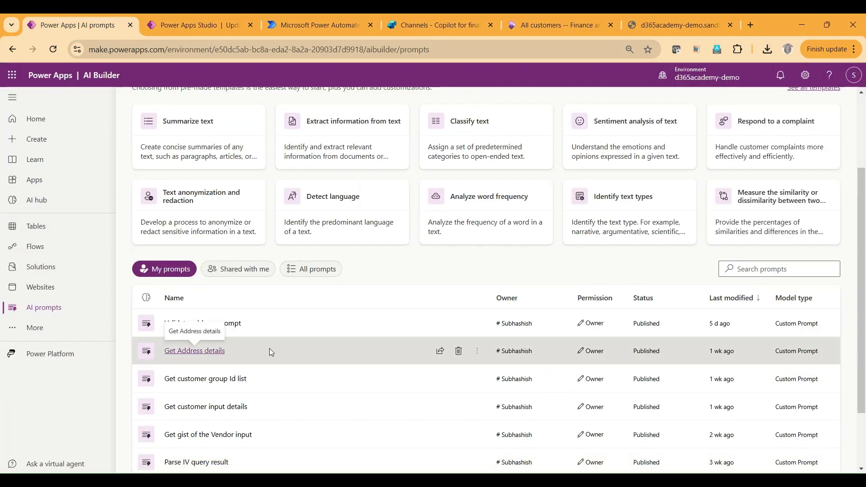
pyautogui.click(228, 326)
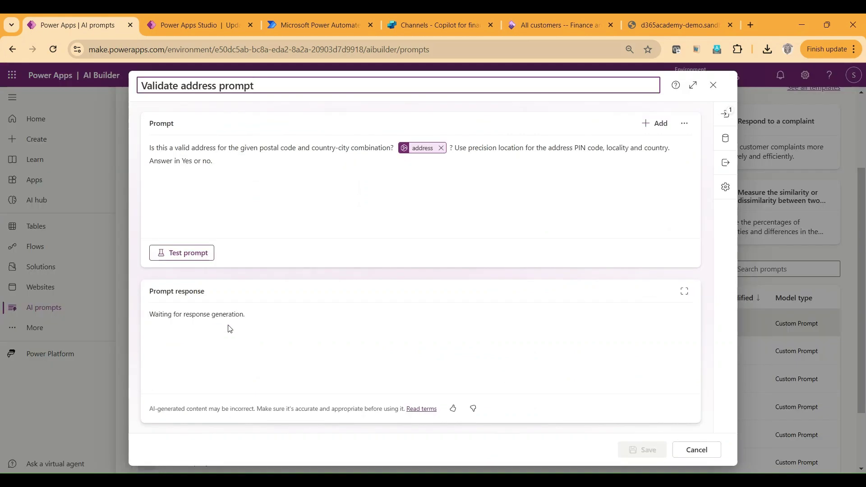